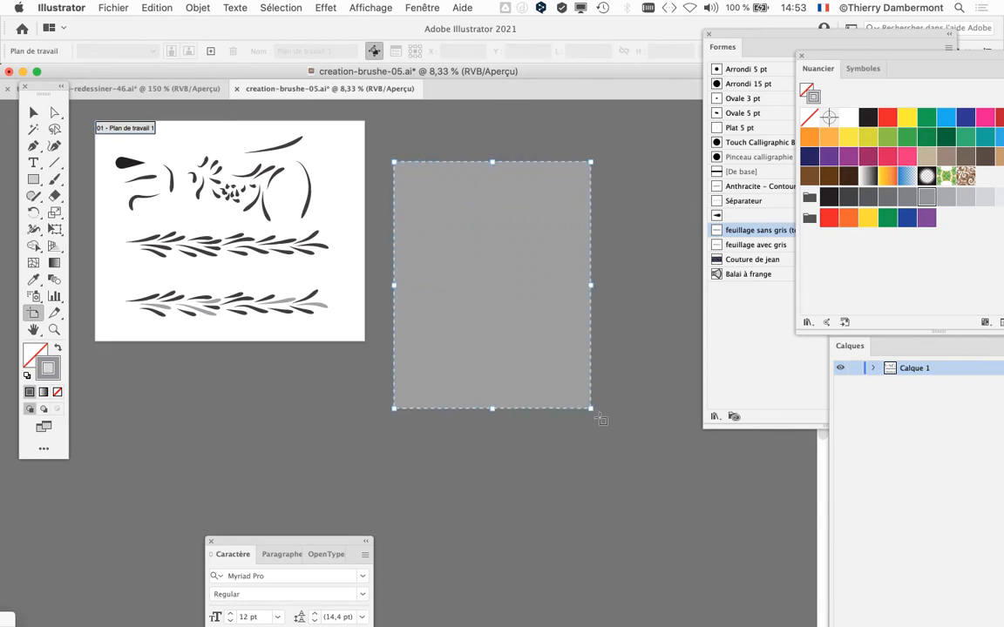
# Create a second artboard of about 1605 × 1561 mm beside the existing one and leave artboard editing.
pyautogui.moveTo(621, 447); pyautogui.dragTo(307, 365)
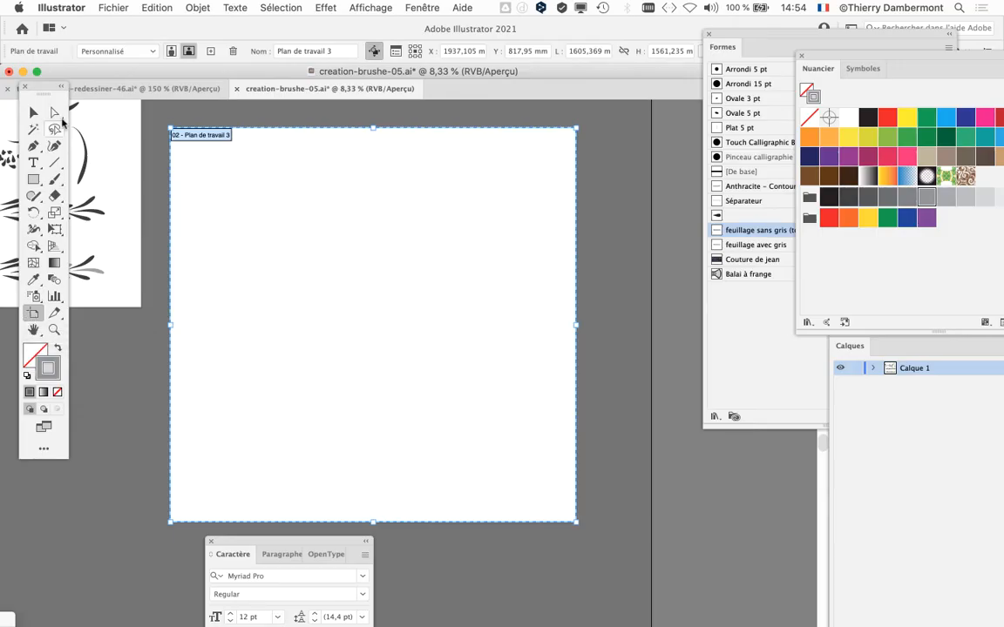
pyautogui.click(33, 111)
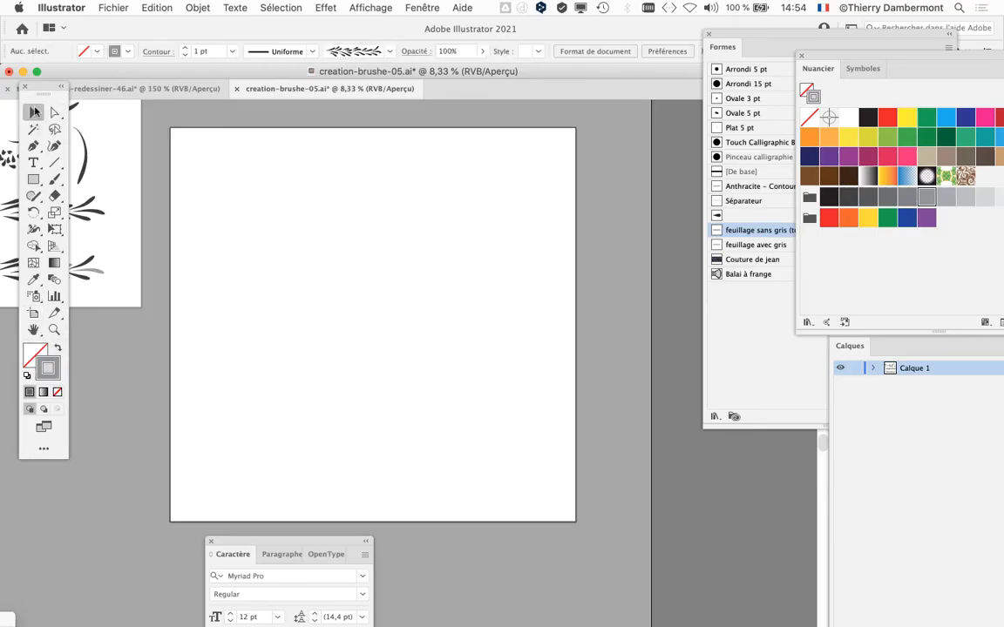
pyautogui.hscroll(-2, 347, 298)
pyautogui.scroll(-1, 346, 298)
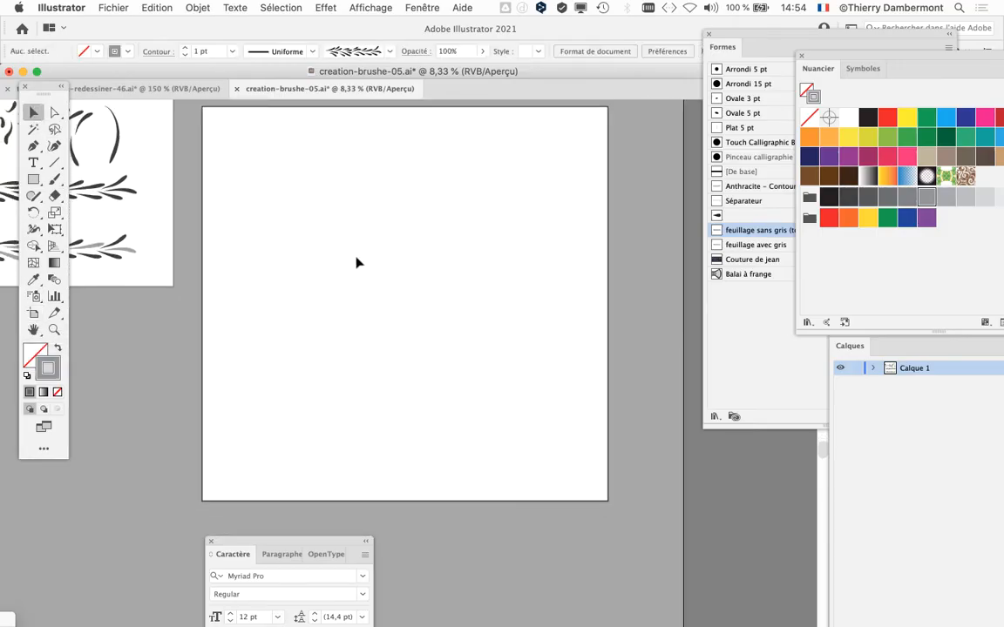
pyautogui.scroll(1, 304, 217)
pyautogui.moveTo(303, 217); pyautogui.dragTo(281, 282)
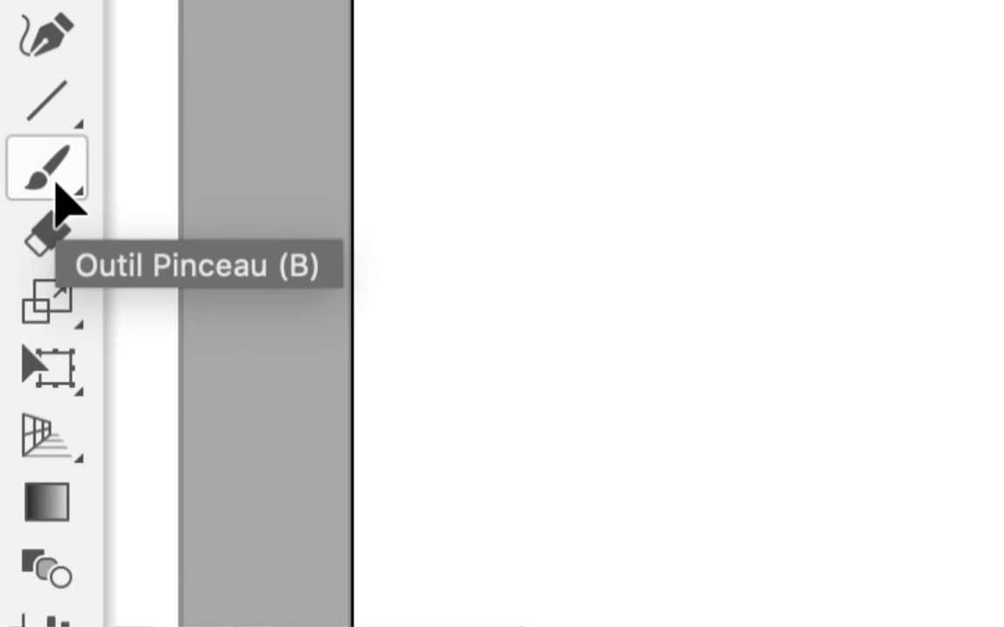
# Paint two wavy foliage strokes on the new artboard with the Paintbrush tool, using the "feuillage avec gris" brush.
pyautogui.click(55, 180)
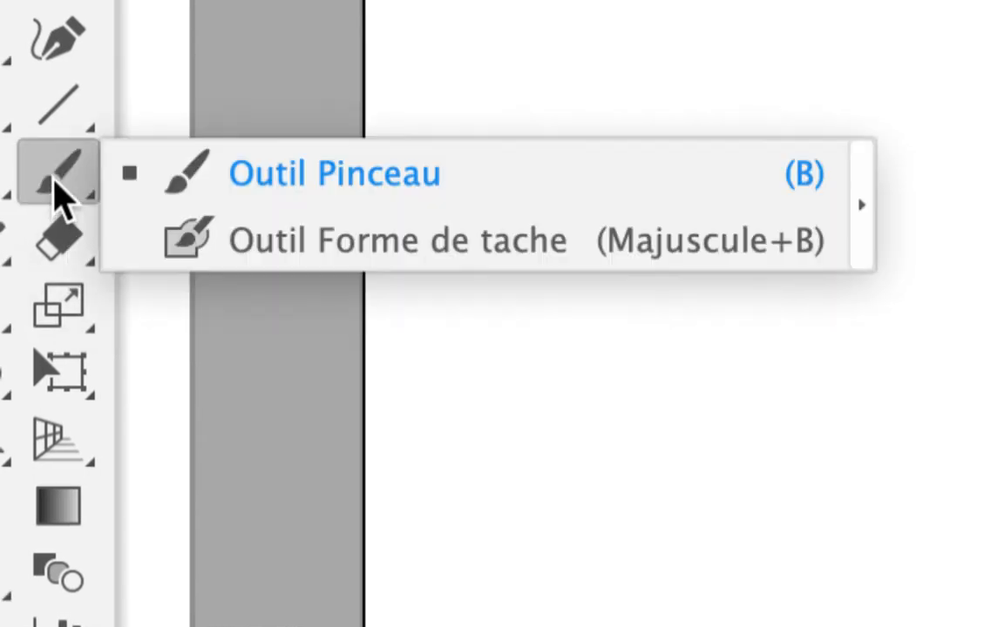
pyautogui.click(149, 179)
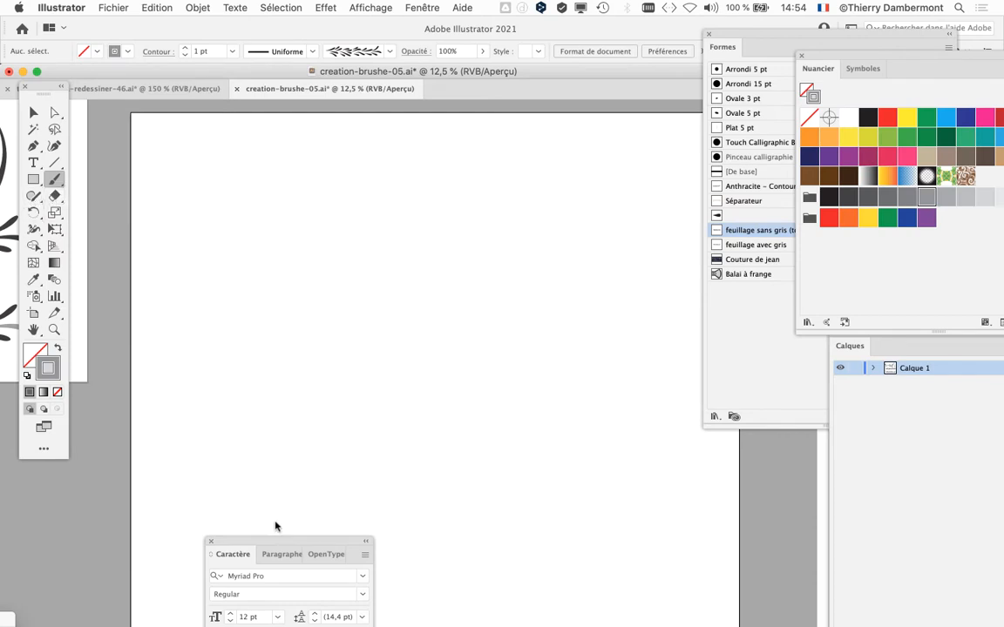
pyautogui.moveTo(279, 543); pyautogui.dragTo(182, 337)
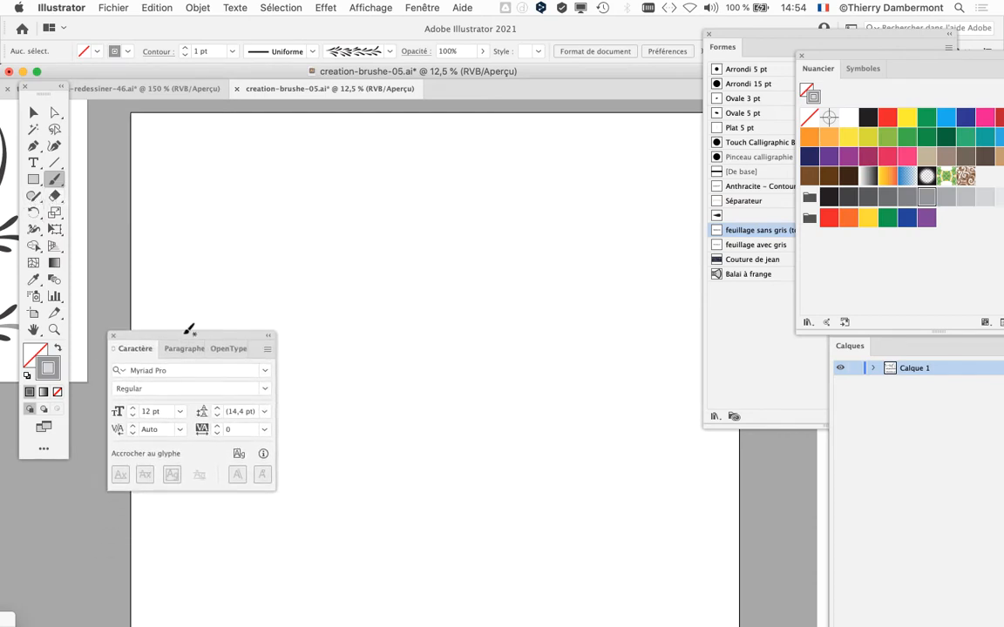
pyautogui.moveTo(726, 36); pyautogui.dragTo(662, 23)
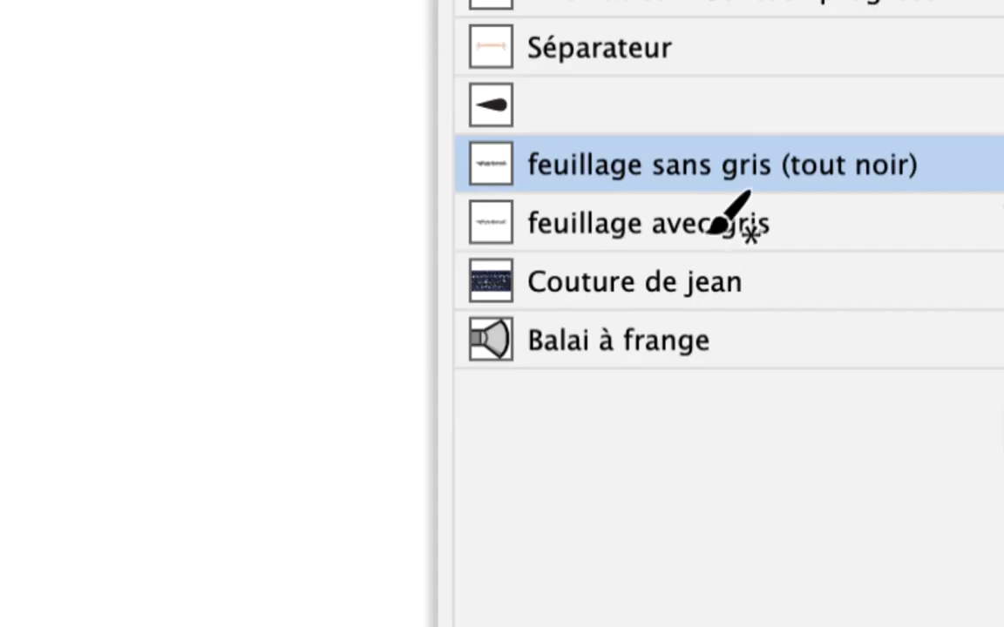
pyautogui.click(709, 234)
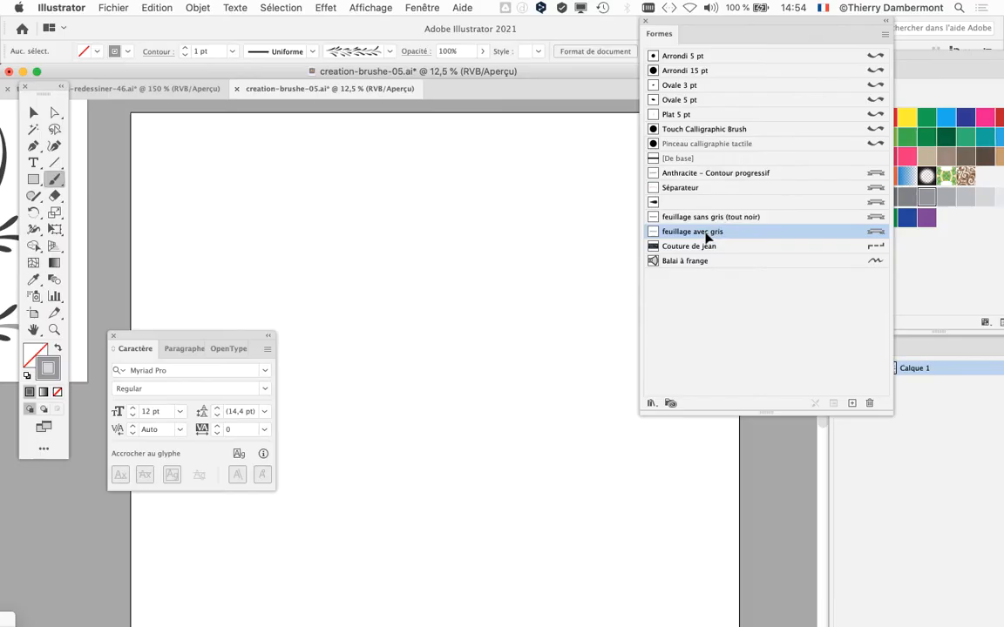
pyautogui.moveTo(223, 184)
pyautogui.mouseDown()
pyautogui.moveTo(324, 180)
pyautogui.moveTo(537, 207)
pyautogui.mouseUp()
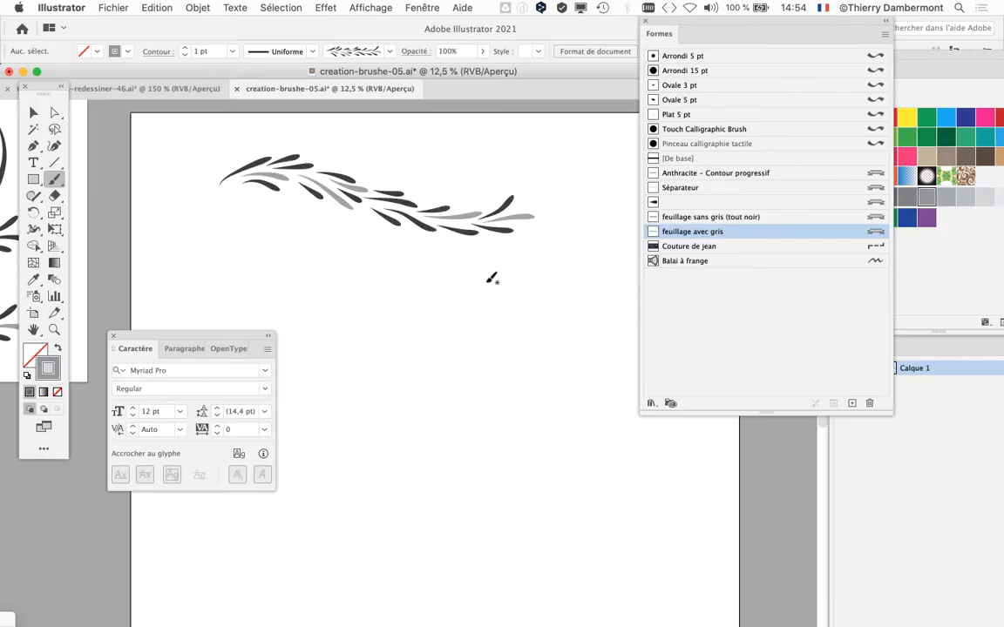
pyautogui.moveTo(261, 225)
pyautogui.mouseDown()
pyautogui.moveTo(329, 251)
pyautogui.moveTo(533, 366)
pyautogui.mouseUp()
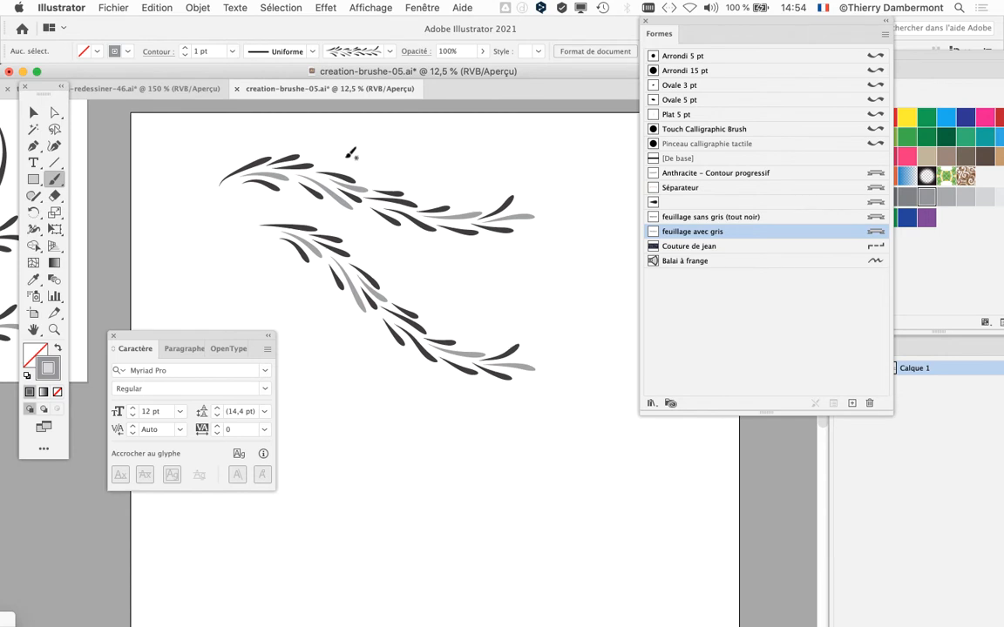
pyautogui.moveTo(198, 136); pyautogui.dragTo(216, 256)
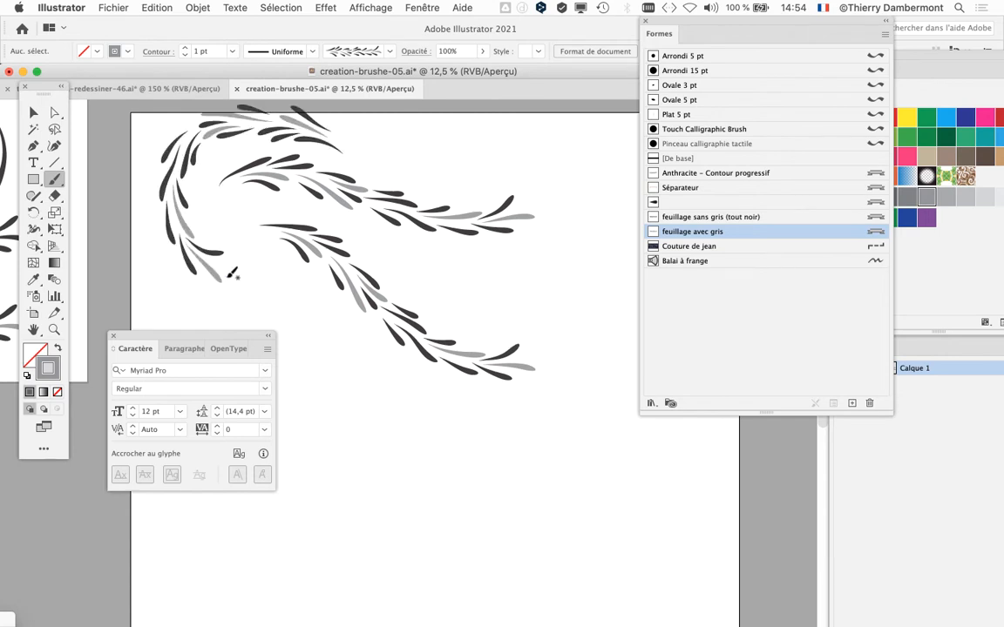
pyautogui.moveTo(241, 212)
pyautogui.mouseDown()
pyautogui.moveTo(244, 241)
pyautogui.moveTo(324, 379)
pyautogui.mouseUp()
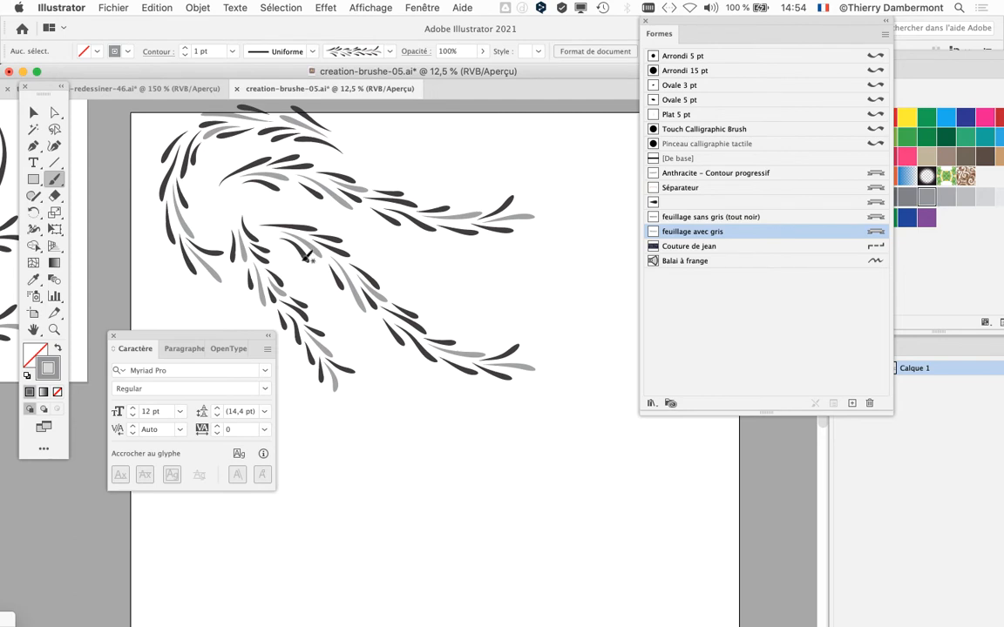
pyautogui.press('super+z')
pyautogui.press('super+z')
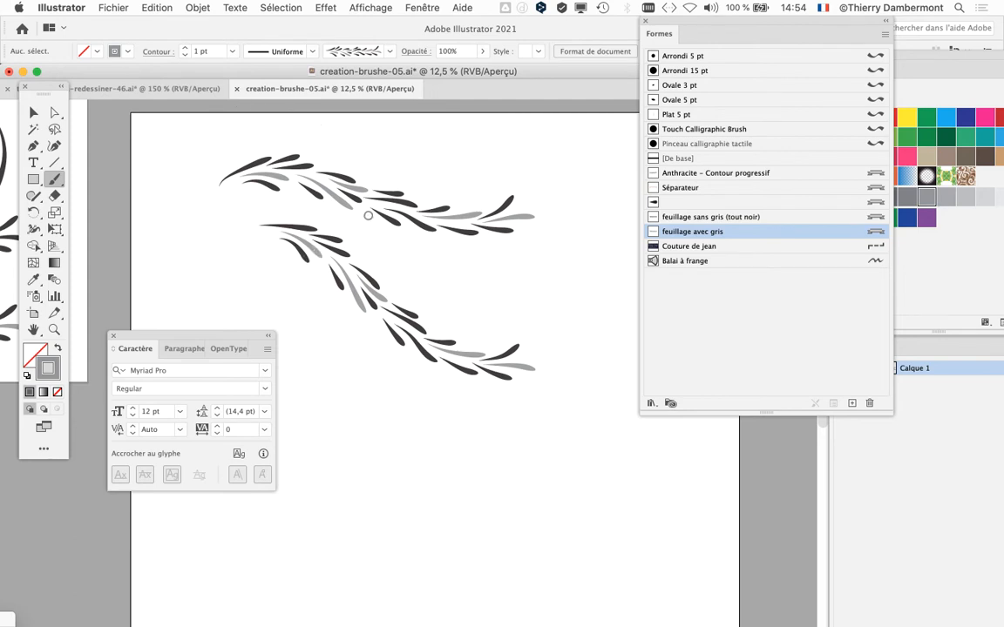
# Draw two wavy paths, one under the other, with the Pencil tool below the painted foliage strokes.
pyautogui.scroll(1, 370, 217)
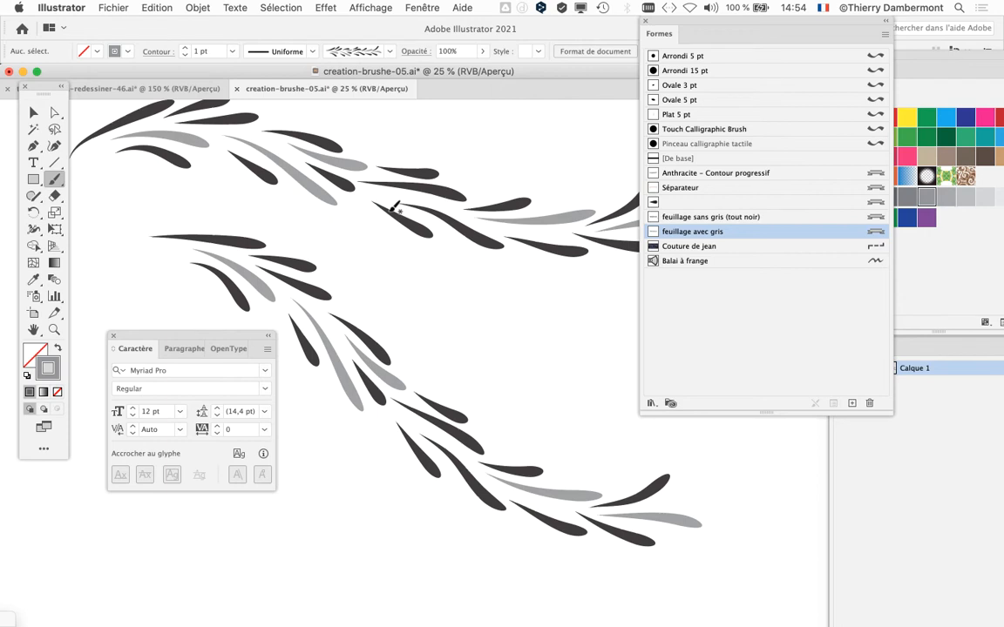
pyautogui.keyDown('alt'); pyautogui.keyDown('super'); pyautogui.click(534, 233); pyautogui.keyUp('super'); pyautogui.keyUp('alt')
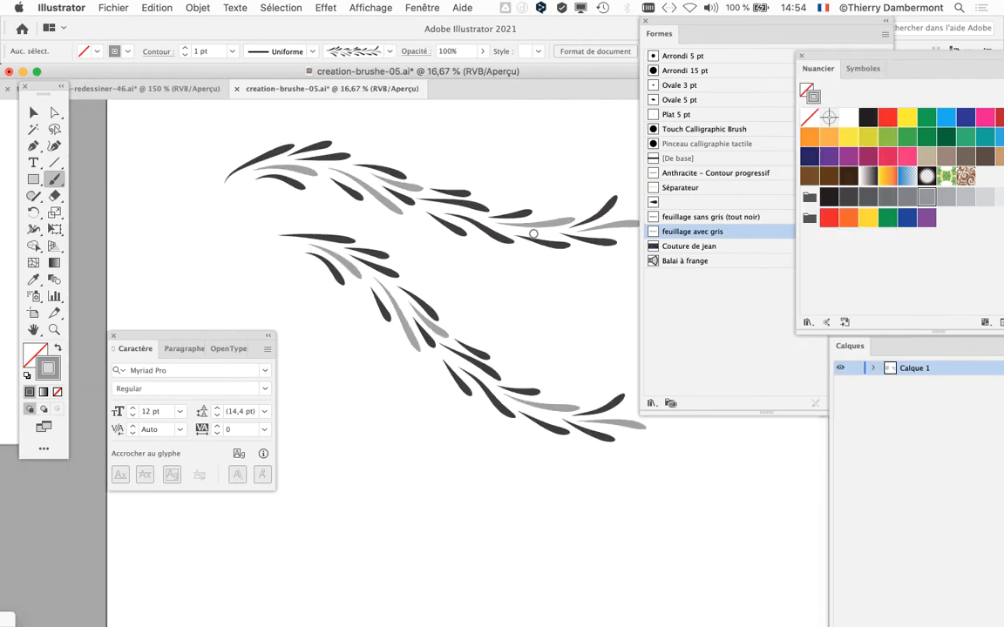
pyautogui.moveTo(411, 241); pyautogui.dragTo(338, 164)
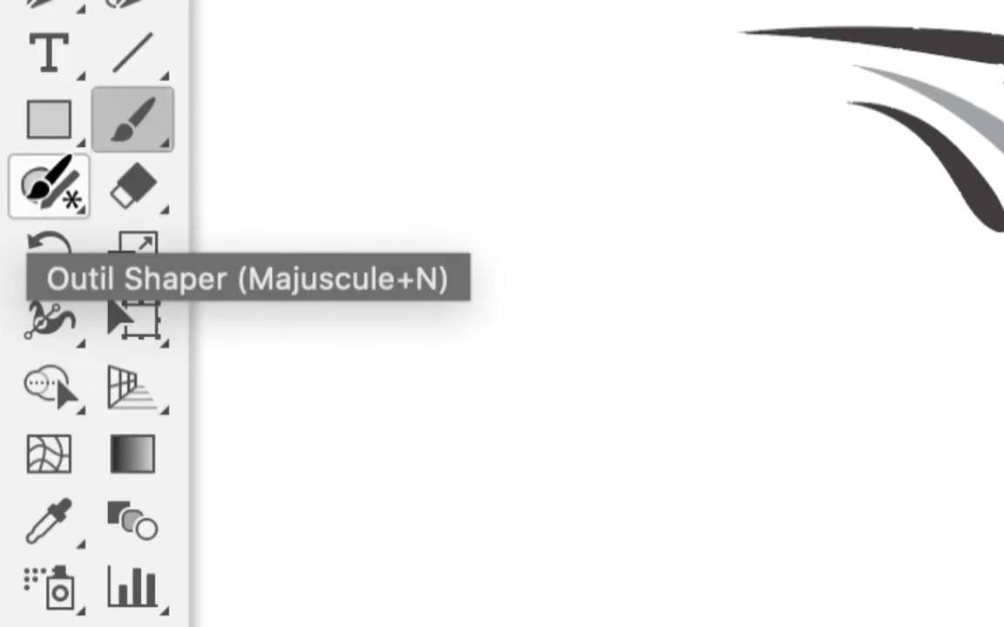
pyautogui.click(26, 202)
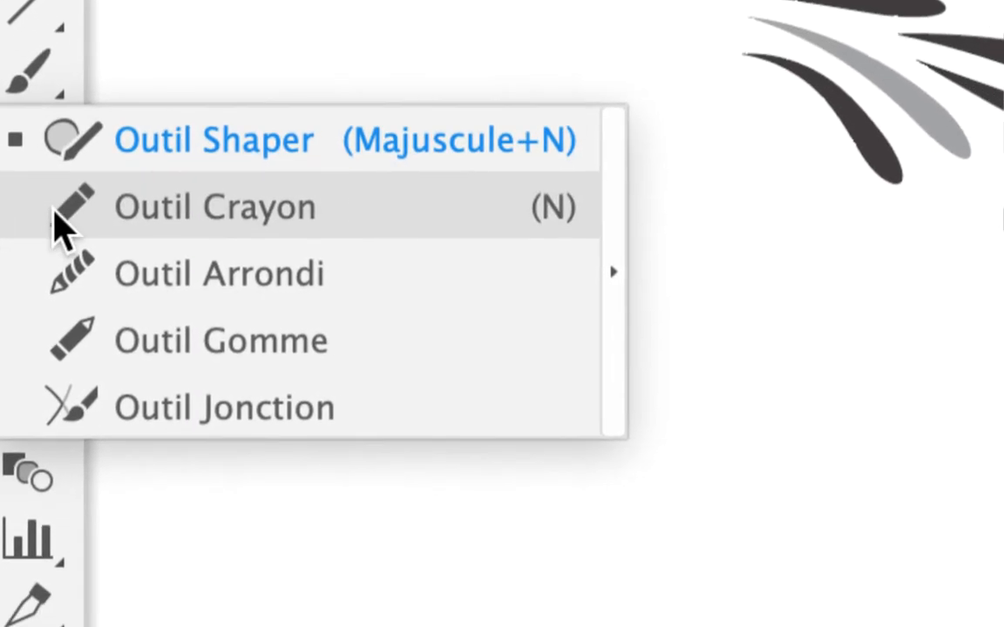
pyautogui.click(159, 260)
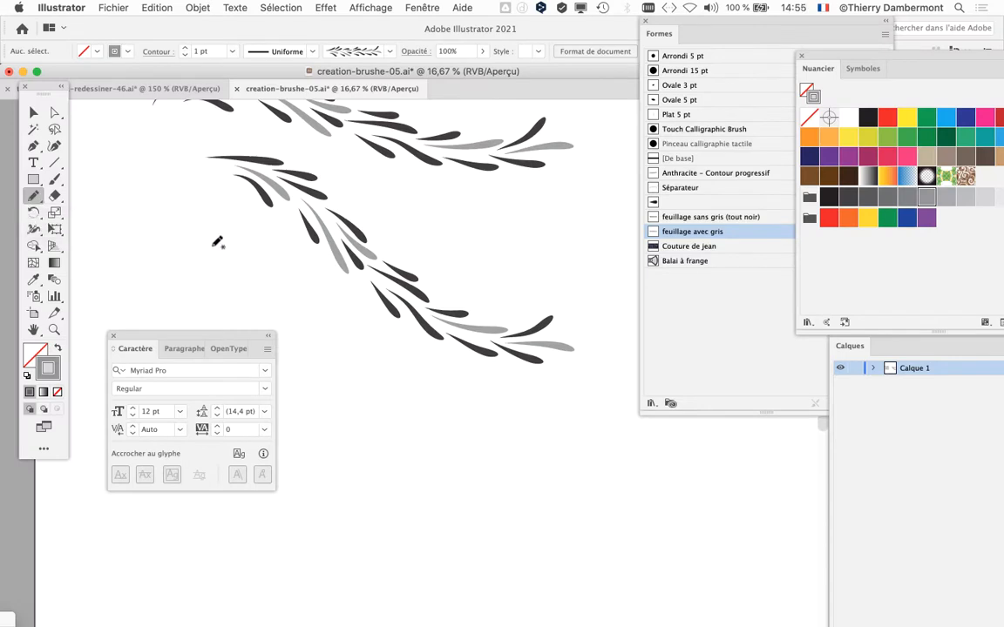
pyautogui.moveTo(184, 237)
pyautogui.mouseDown()
pyautogui.moveTo(304, 306)
pyautogui.moveTo(475, 433)
pyautogui.mouseUp()
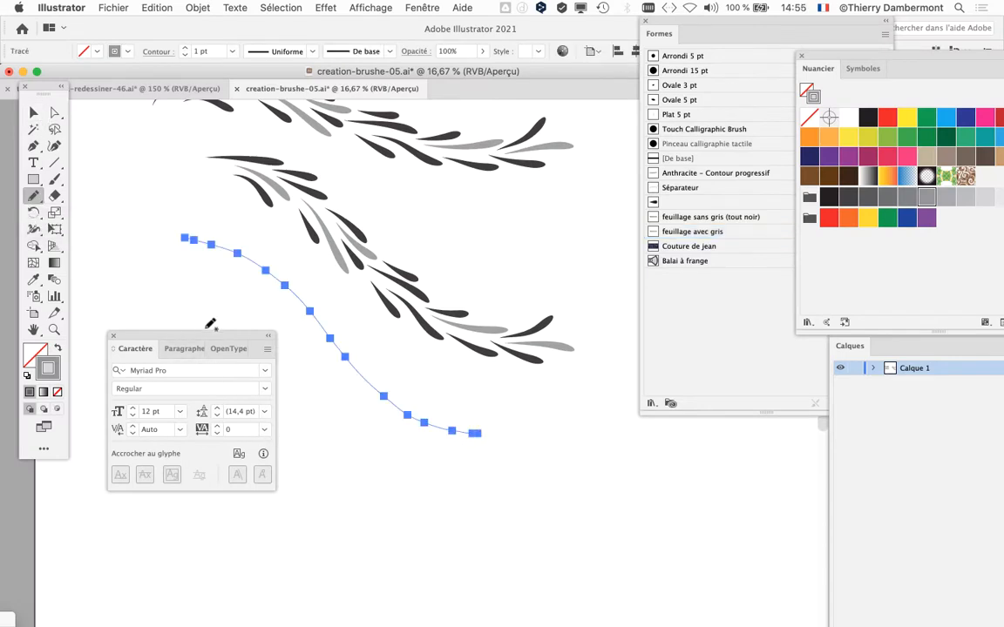
pyautogui.moveTo(194, 301)
pyautogui.mouseDown()
pyautogui.moveTo(370, 482)
pyautogui.moveTo(472, 527)
pyautogui.mouseUp()
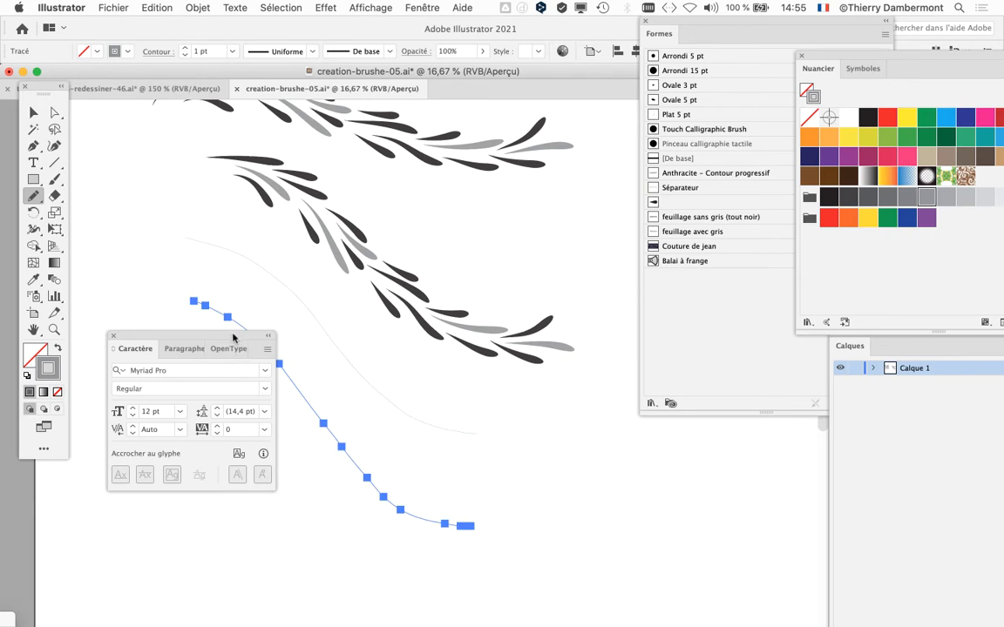
# Apply the "feuillage avec gris" brush to both pencil-drawn paths and deselect them.
pyautogui.moveTo(231, 351); pyautogui.dragTo(164, 479)
pyautogui.click(34, 113)
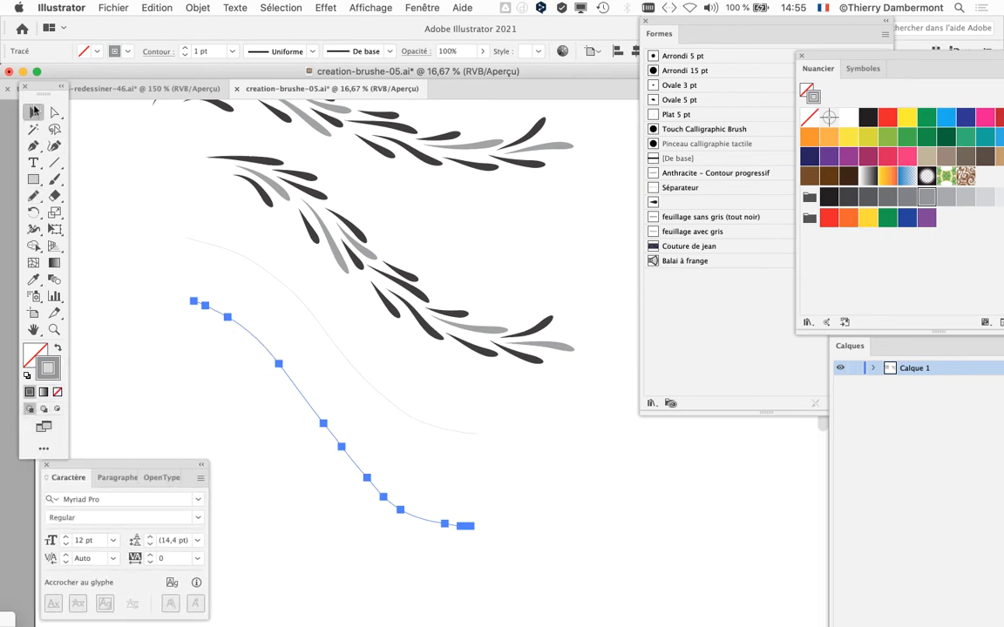
pyautogui.click(235, 390)
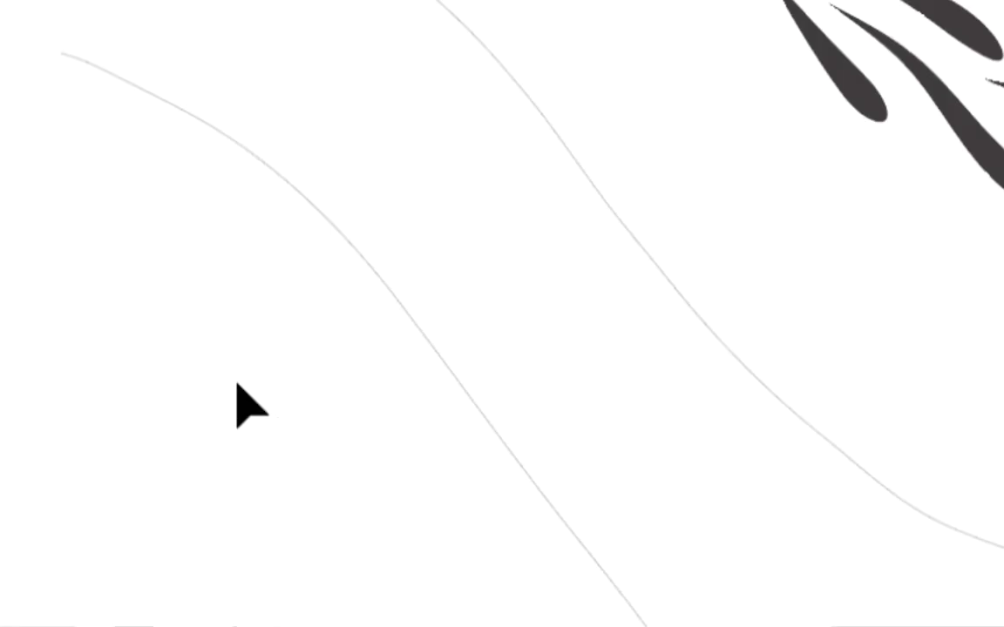
pyautogui.moveTo(251, 399); pyautogui.dragTo(627, 134)
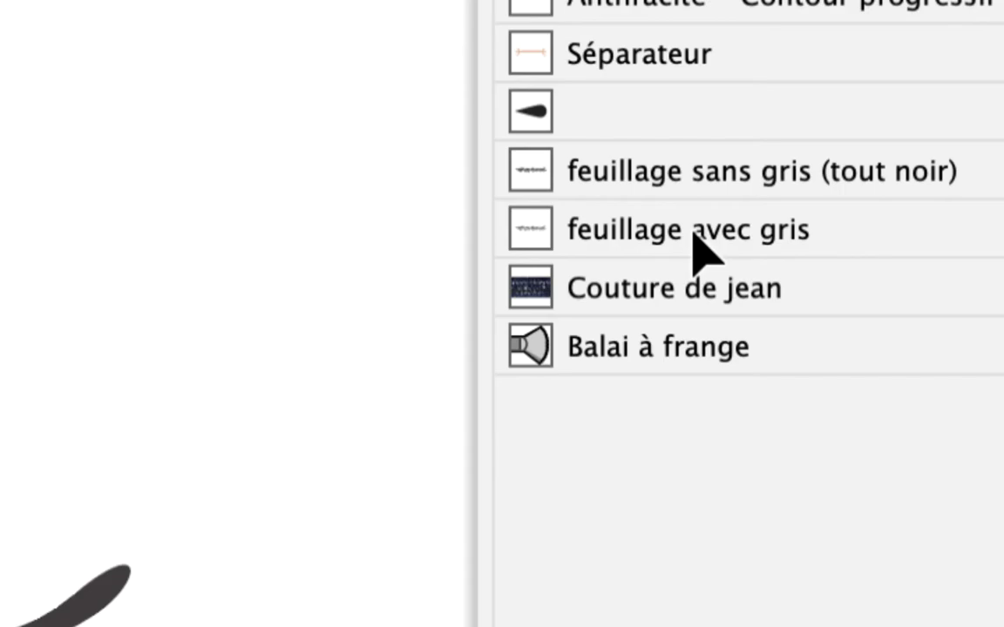
pyautogui.click(695, 234)
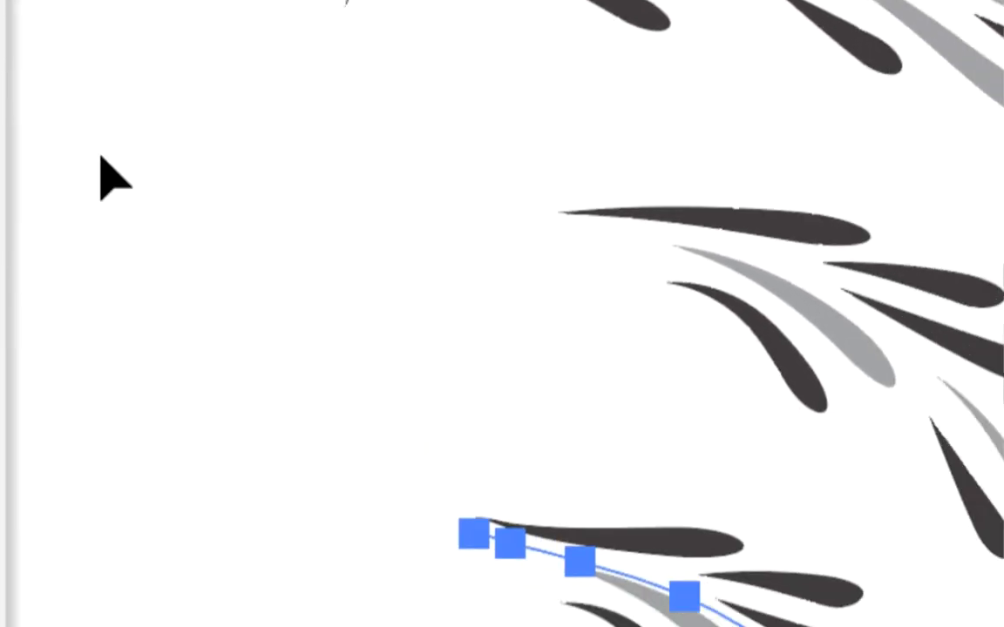
pyautogui.click(89, 31)
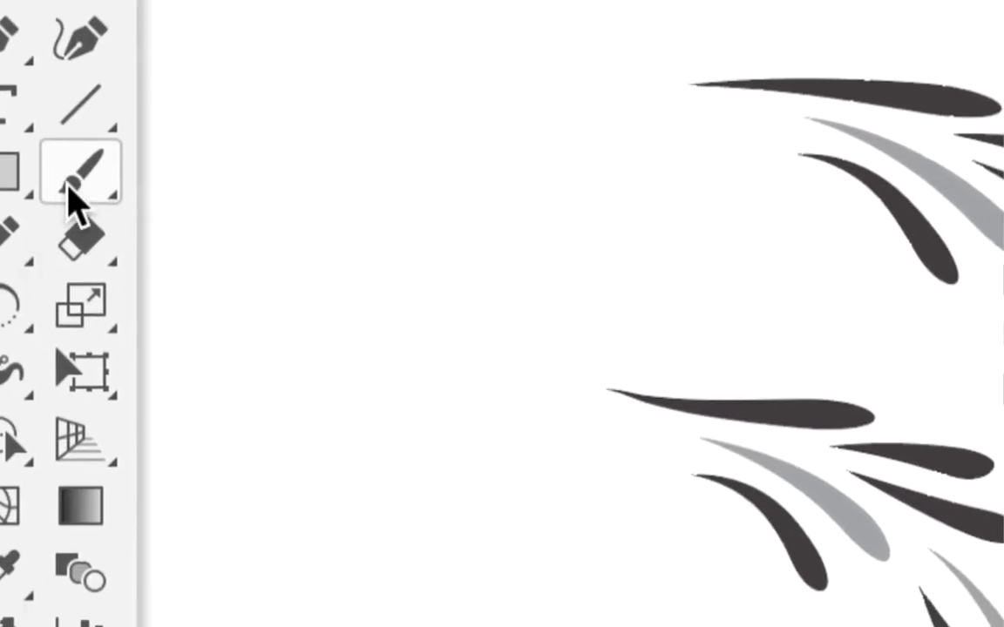
# Configure the Paintbrush tool to keep the selection (Conserver la sélection) and edit selected paths within 20 pixels.
pyautogui.click(70, 186)
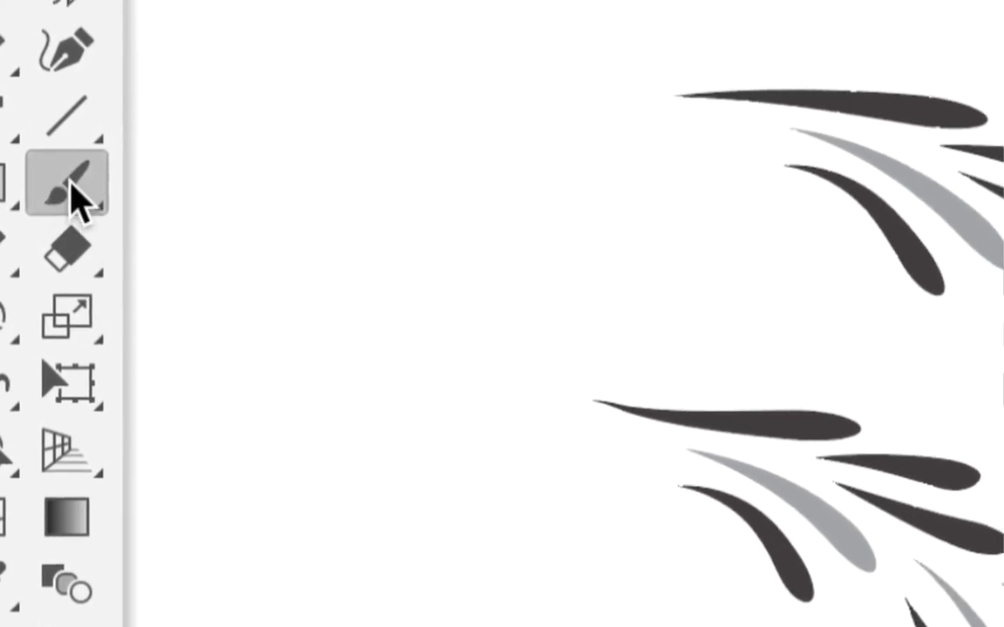
pyautogui.doubleClick(70, 187)
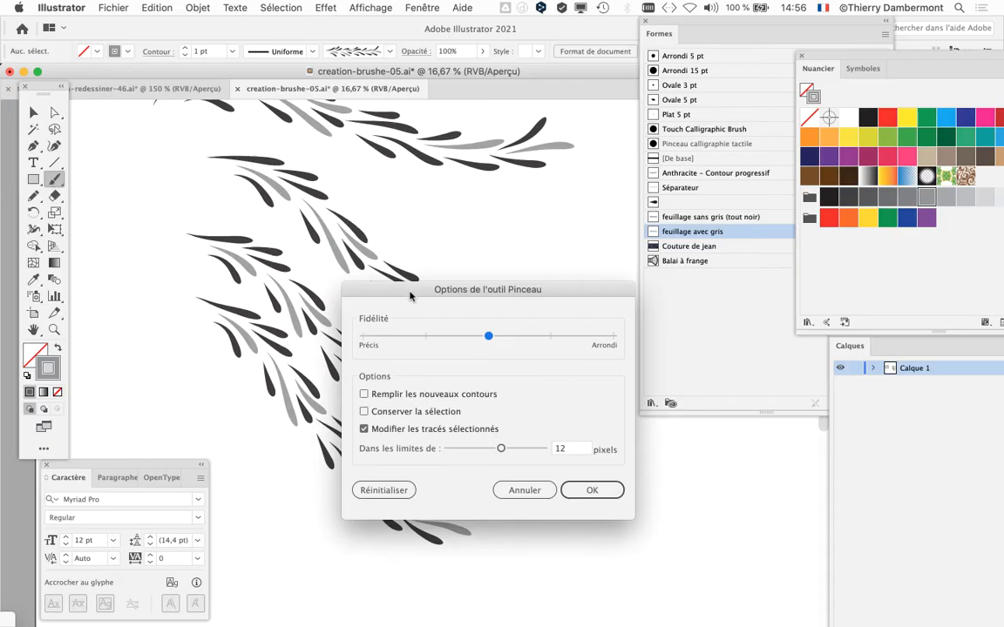
pyautogui.moveTo(410, 296); pyautogui.dragTo(308, 104)
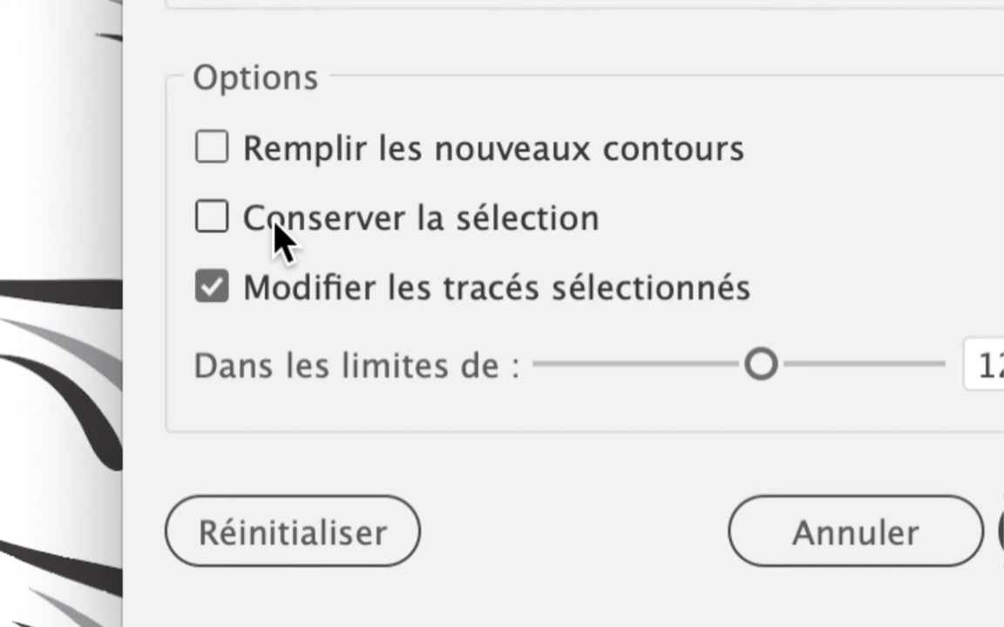
pyautogui.click(275, 234)
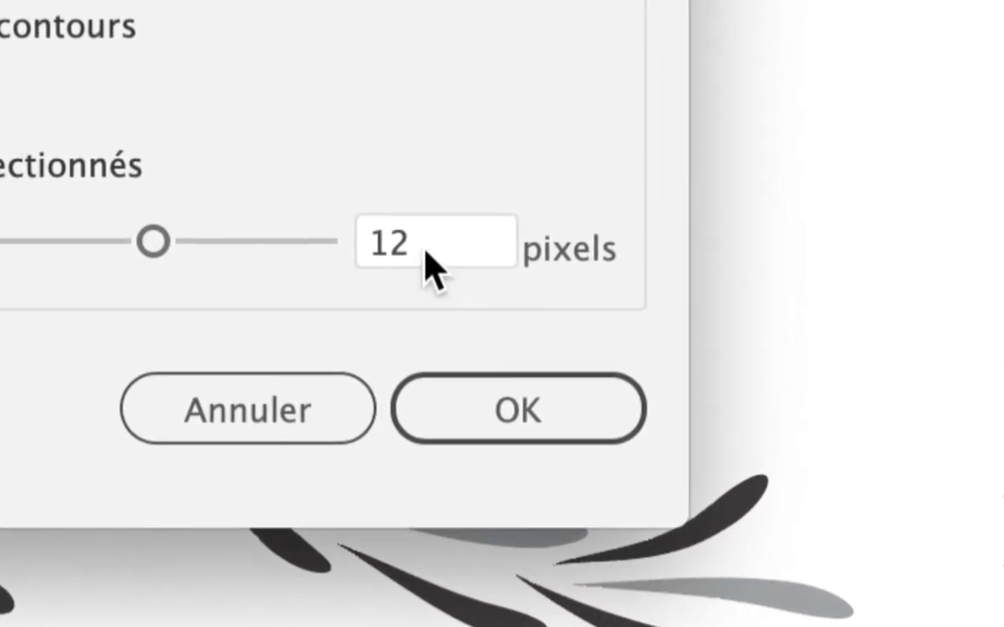
pyautogui.moveTo(981, 296); pyautogui.dragTo(903, 292)
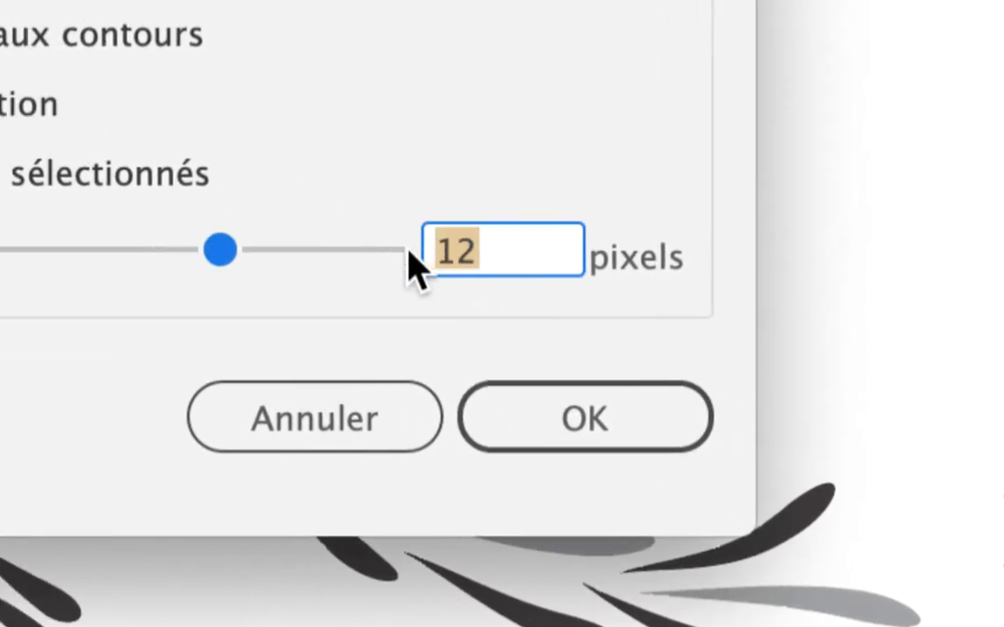
pyautogui.write('20')
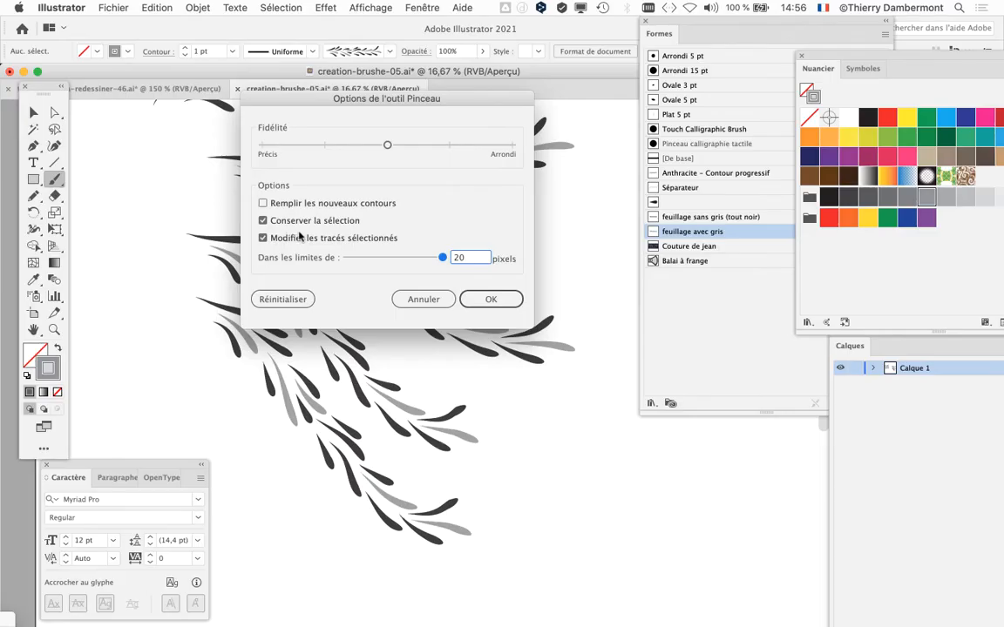
pyautogui.click(484, 297)
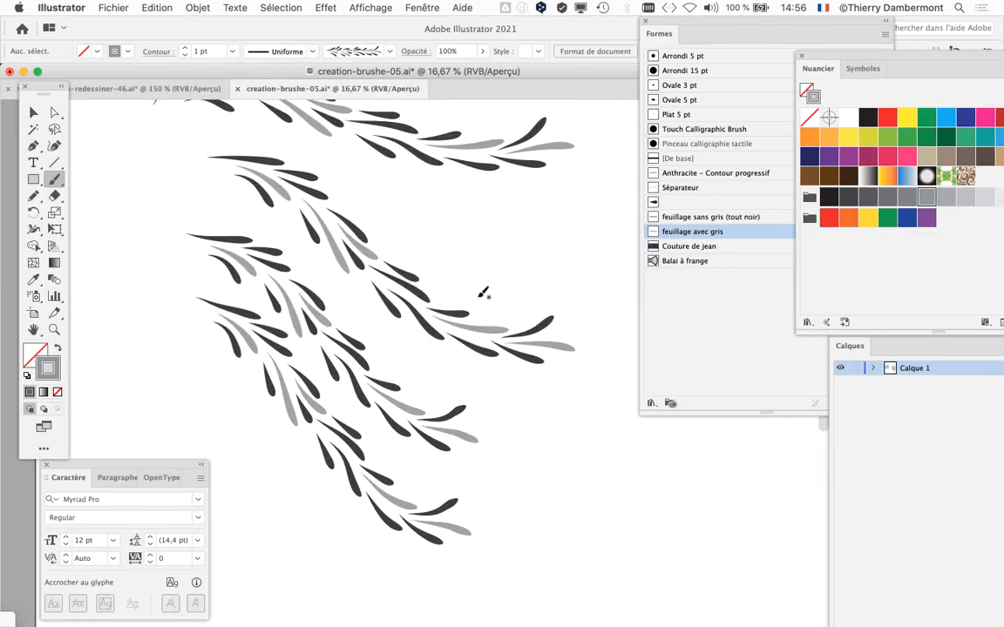
# Paint an S-shaped foliage stroke in the empty area to the right of the existing foliage on the new artboard.
pyautogui.moveTo(477, 291); pyautogui.dragTo(139, 260)
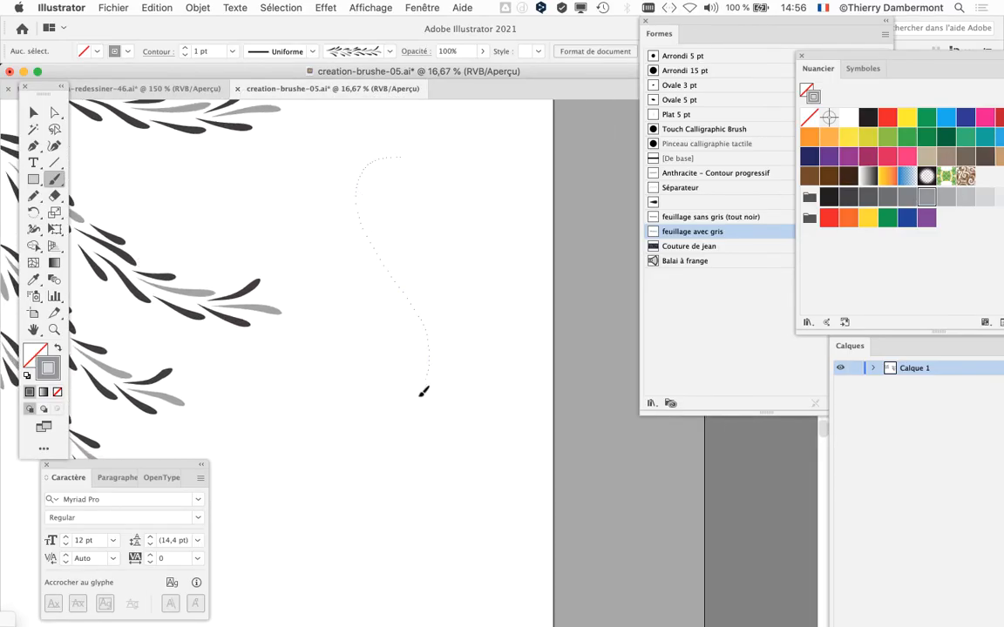
pyautogui.moveTo(424, 393); pyautogui.dragTo(410, 406)
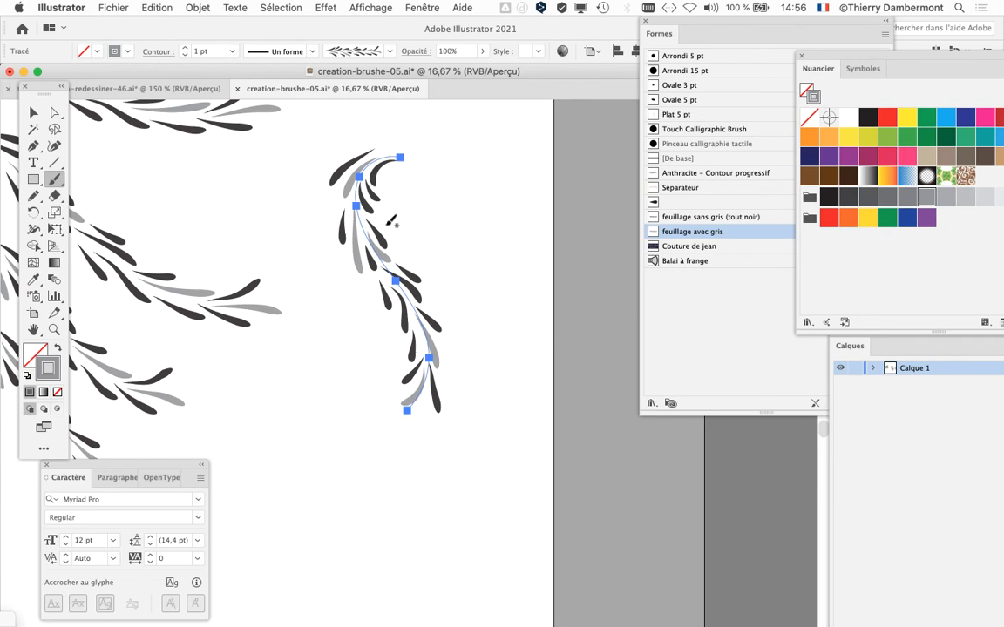
# Reshape the selected foliage stroke by repainting over its path several times, ending in a long winding curve.
pyautogui.moveTo(369, 163); pyautogui.dragTo(491, 392)
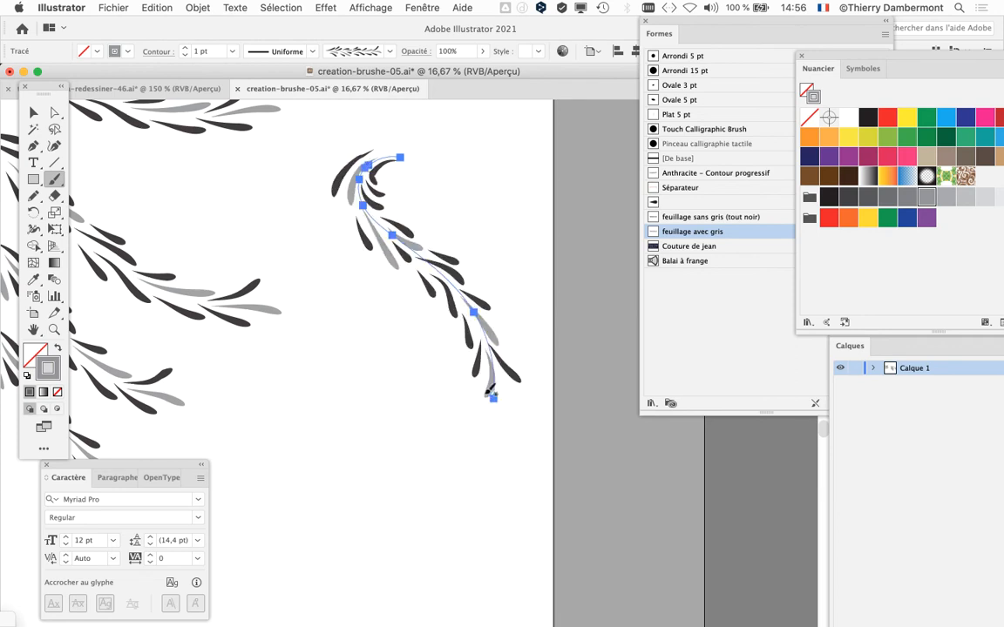
pyautogui.moveTo(407, 231)
pyautogui.mouseDown()
pyautogui.moveTo(374, 360)
pyautogui.moveTo(305, 270)
pyautogui.mouseUp()
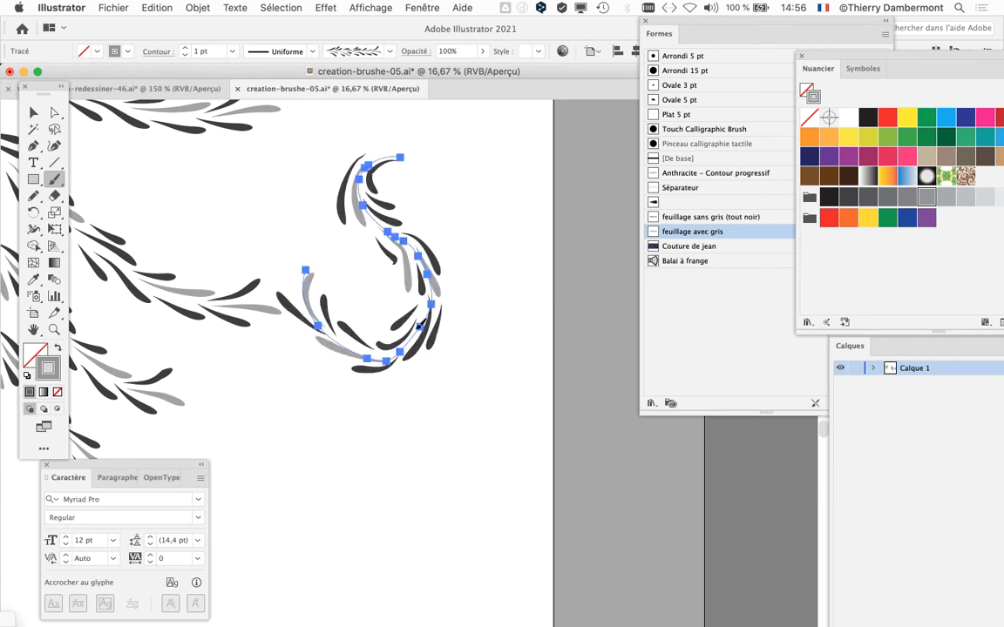
pyautogui.moveTo(433, 295)
pyautogui.mouseDown()
pyautogui.moveTo(368, 398)
pyautogui.moveTo(447, 443)
pyautogui.mouseUp()
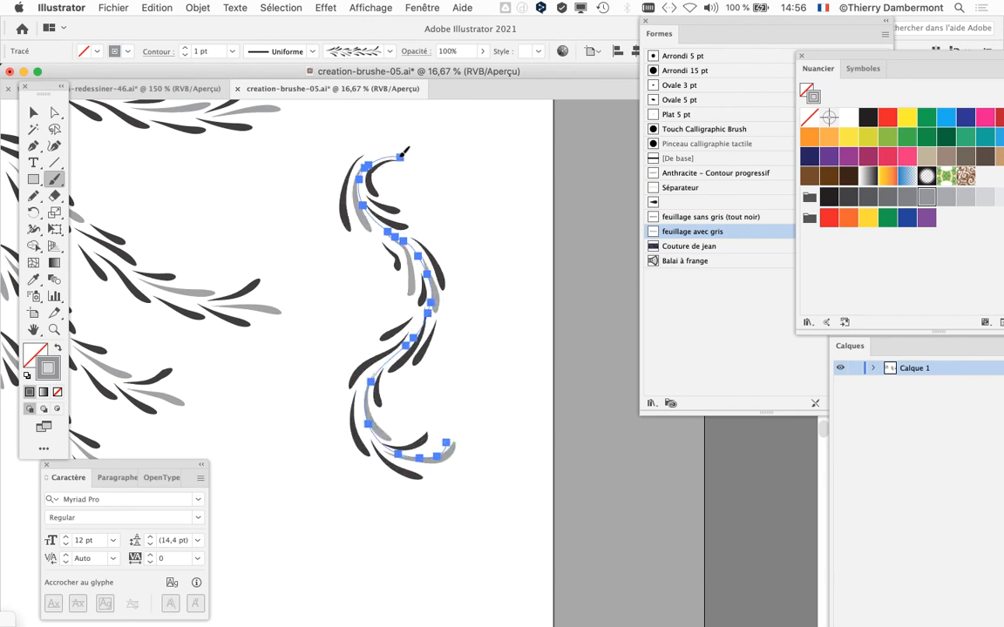
# Try repainting the winding stroke as a downward branch and painting a second stroke from its upper end, and undo both.
pyautogui.moveTo(341, 192); pyautogui.dragTo(278, 468)
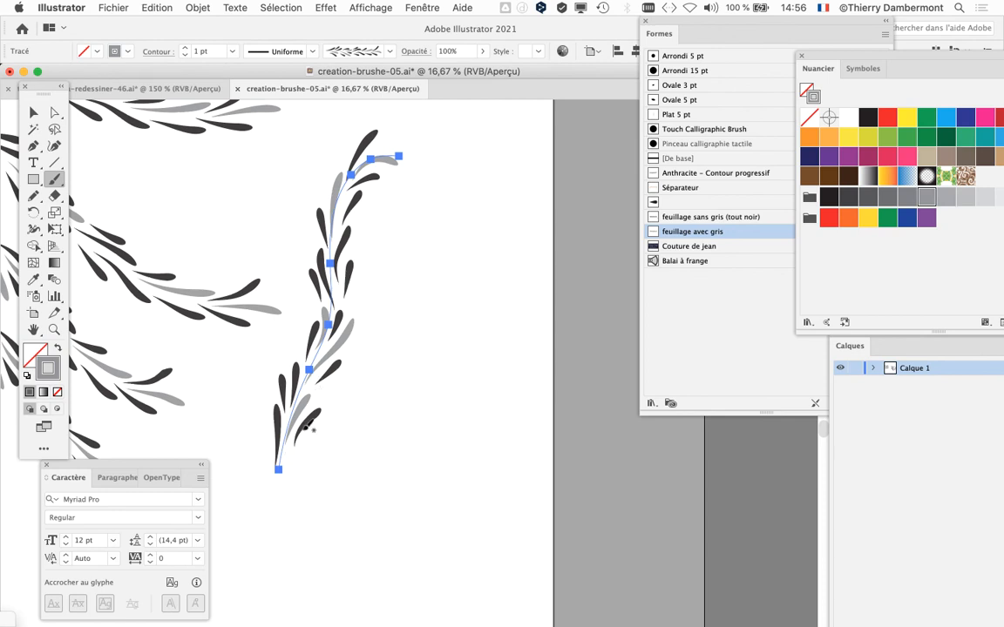
pyautogui.moveTo(382, 177)
pyautogui.mouseDown()
pyautogui.moveTo(428, 296)
pyautogui.moveTo(395, 520)
pyautogui.mouseUp()
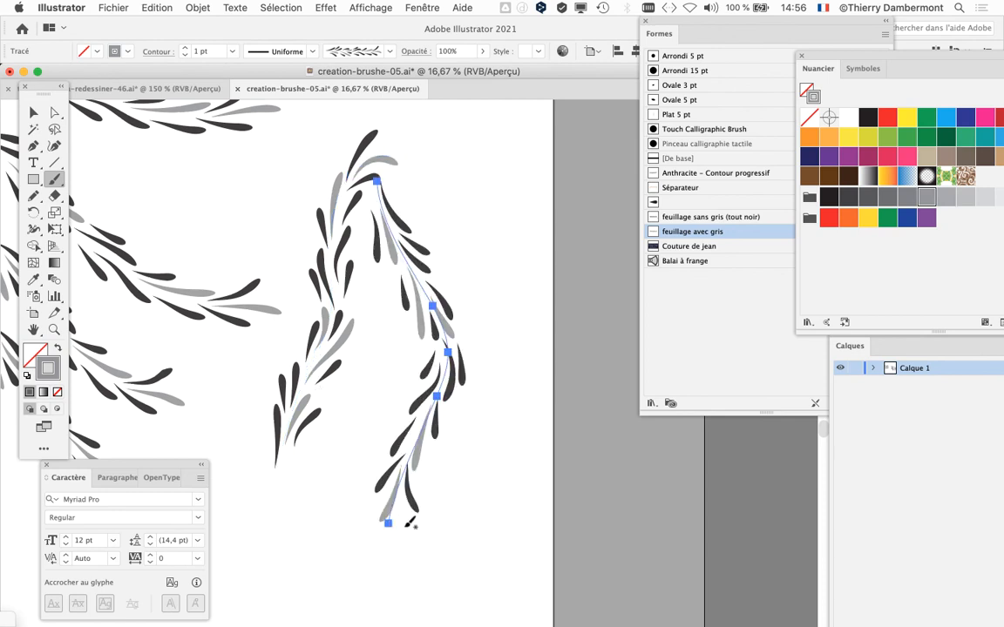
pyautogui.press('super+z')
pyautogui.press('super+z')
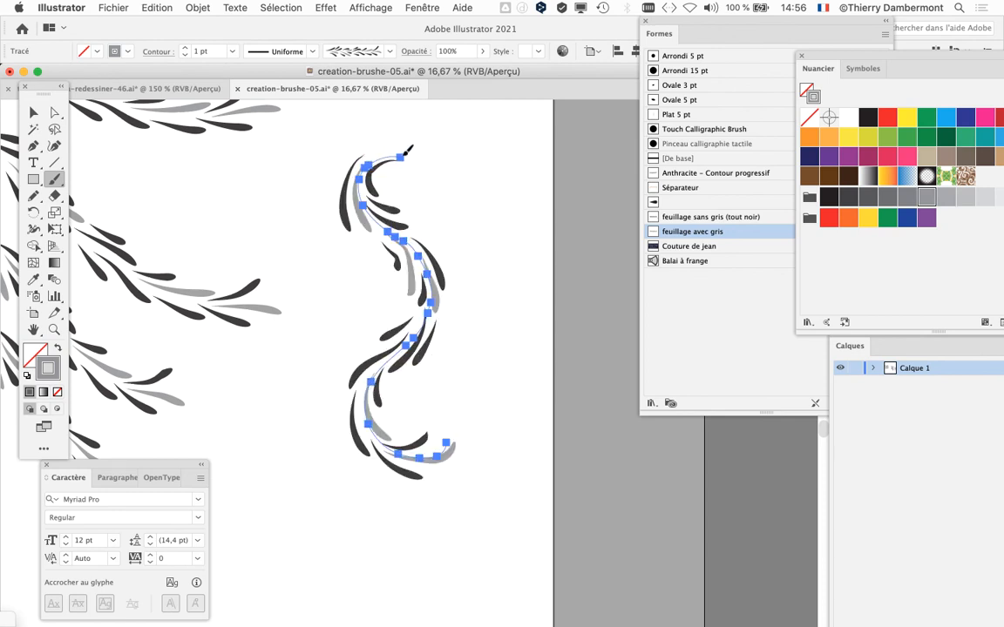
# Try repainting the winding stroke from its upper end as a bent branch, and undo the last three path edits.
pyautogui.moveTo(409, 150)
pyautogui.mouseDown()
pyautogui.moveTo(359, 179)
pyautogui.moveTo(389, 313)
pyautogui.moveTo(250, 454)
pyautogui.moveTo(249, 512)
pyautogui.mouseUp()
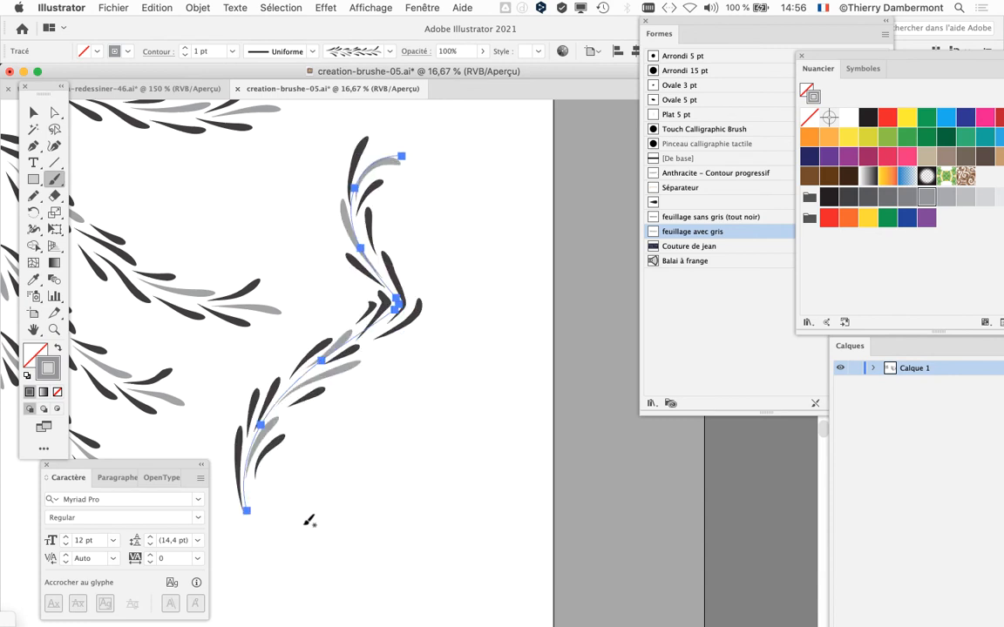
pyautogui.press('super+z')
pyautogui.press('super+z')
pyautogui.press('super+z')
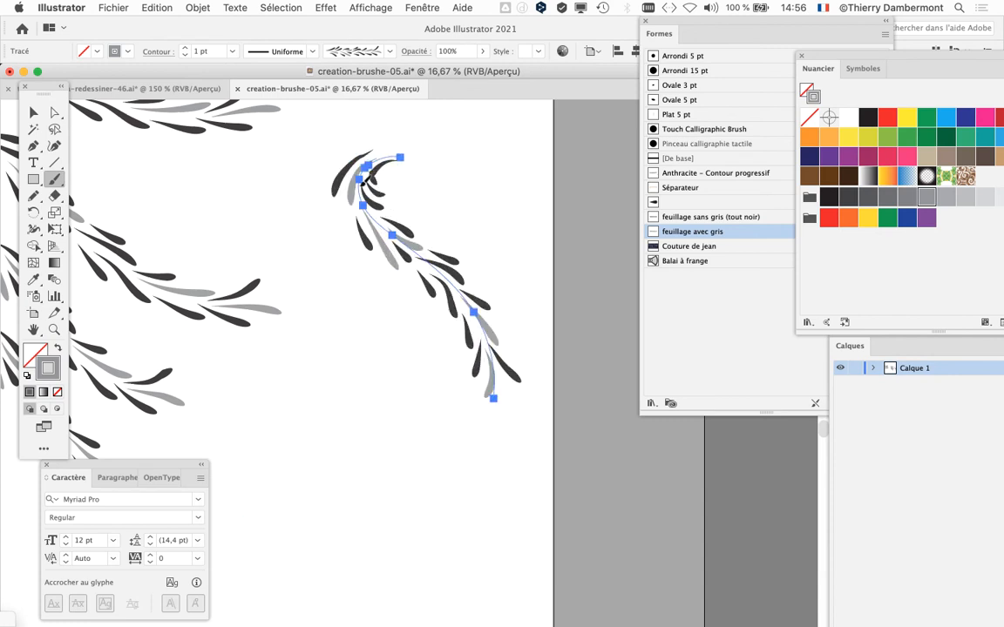
# Try repainting the selected stroke downward and extending it into a spiral, and undo the path edits and the stroke.
pyautogui.moveTo(362, 184)
pyautogui.mouseDown()
pyautogui.moveTo(377, 246)
pyautogui.moveTo(394, 405)
pyautogui.moveTo(366, 480)
pyautogui.mouseUp()
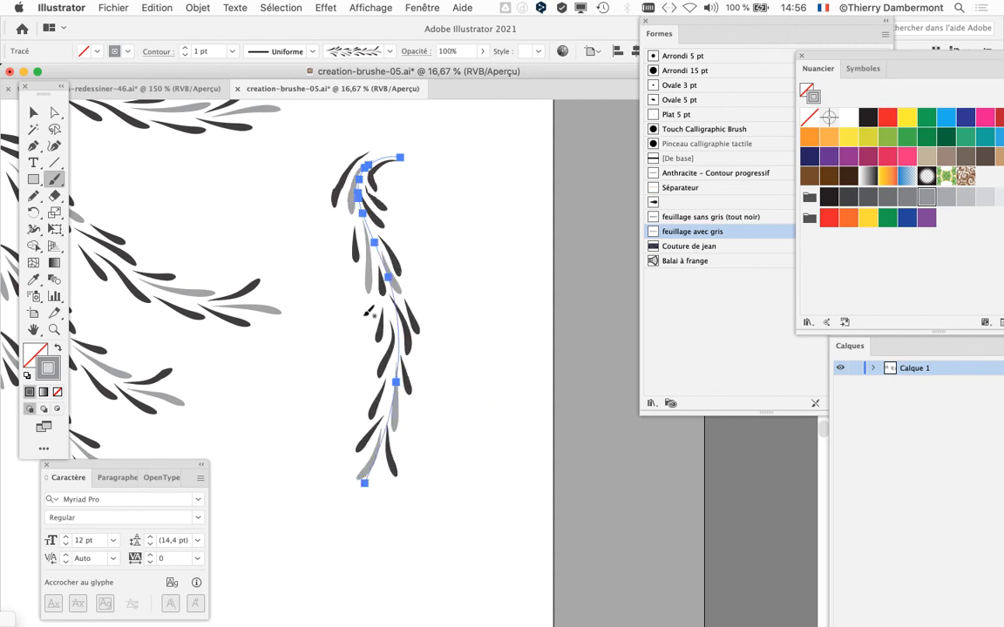
pyautogui.moveTo(366, 268)
pyautogui.mouseDown()
pyautogui.moveTo(479, 495)
pyautogui.moveTo(465, 555)
pyautogui.moveTo(449, 468)
pyautogui.moveTo(341, 570)
pyautogui.moveTo(250, 447)
pyautogui.moveTo(361, 371)
pyautogui.moveTo(425, 476)
pyautogui.moveTo(356, 501)
pyautogui.moveTo(328, 436)
pyautogui.mouseUp()
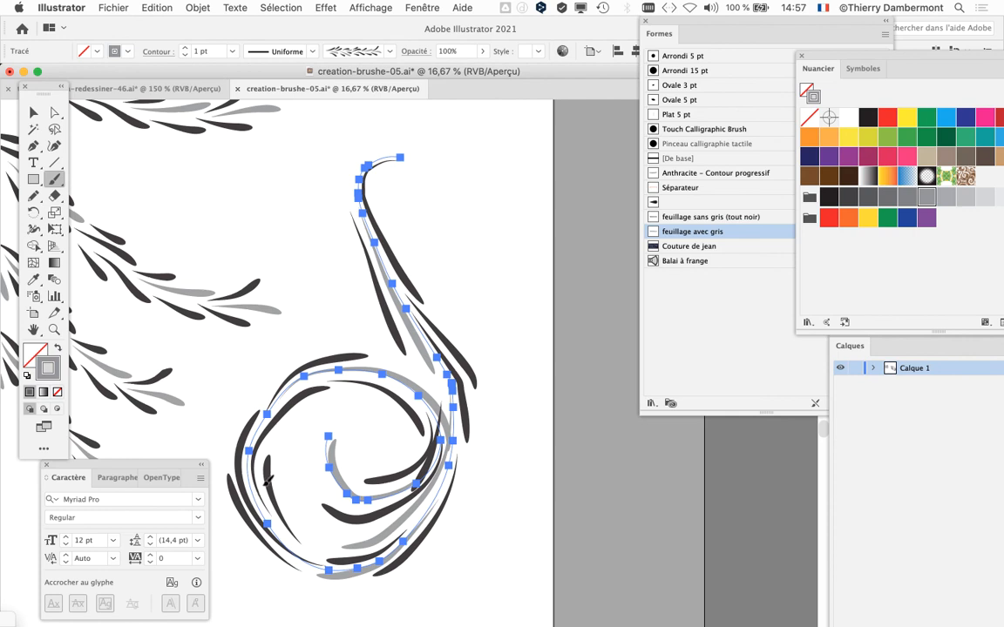
pyautogui.press('super+z')
pyautogui.press('super+z')
pyautogui.press('super+z')
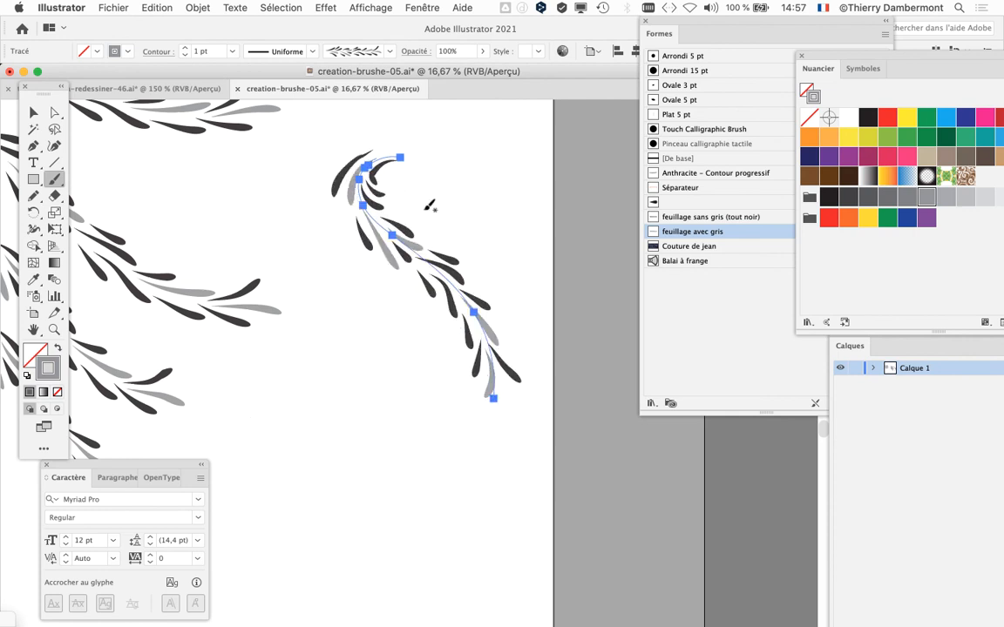
pyautogui.press('super+z')
# Paint one long winding foliage stroke past the artboard's right edge and four short foliage strokes in the empty area below the existing branches.
pyautogui.moveTo(405, 186)
pyautogui.mouseDown()
pyautogui.moveTo(367, 279)
pyautogui.moveTo(444, 508)
pyautogui.moveTo(513, 420)
pyautogui.moveTo(442, 238)
pyautogui.moveTo(500, 196)
pyautogui.moveTo(527, 365)
pyautogui.mouseUp()
pyautogui.moveTo(603, 511); pyautogui.dragTo(600, 513)
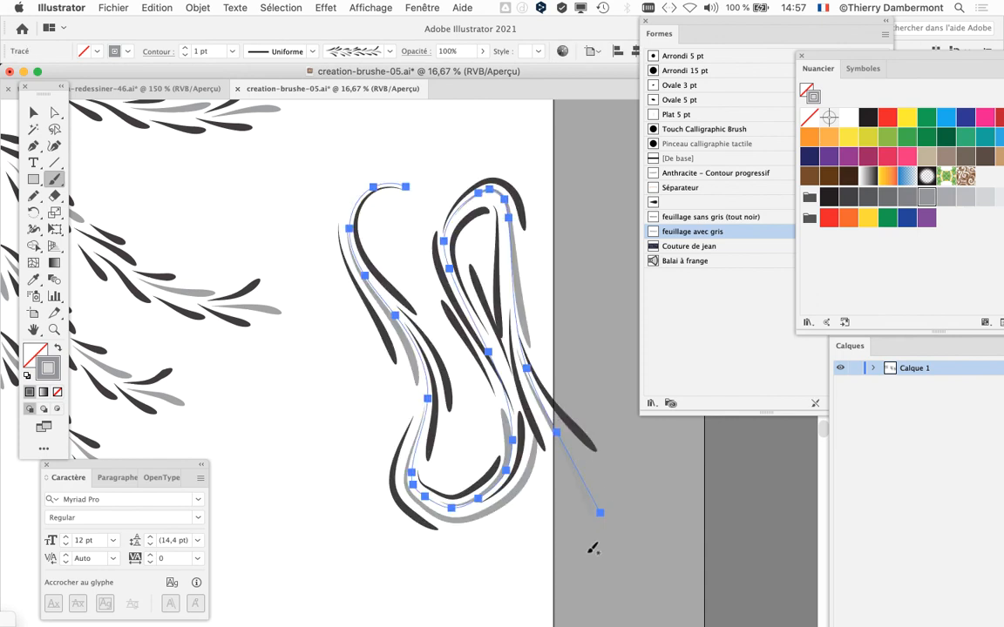
pyautogui.scroll(-5, 589, 553)
pyautogui.hscroll(-3, 589, 554)
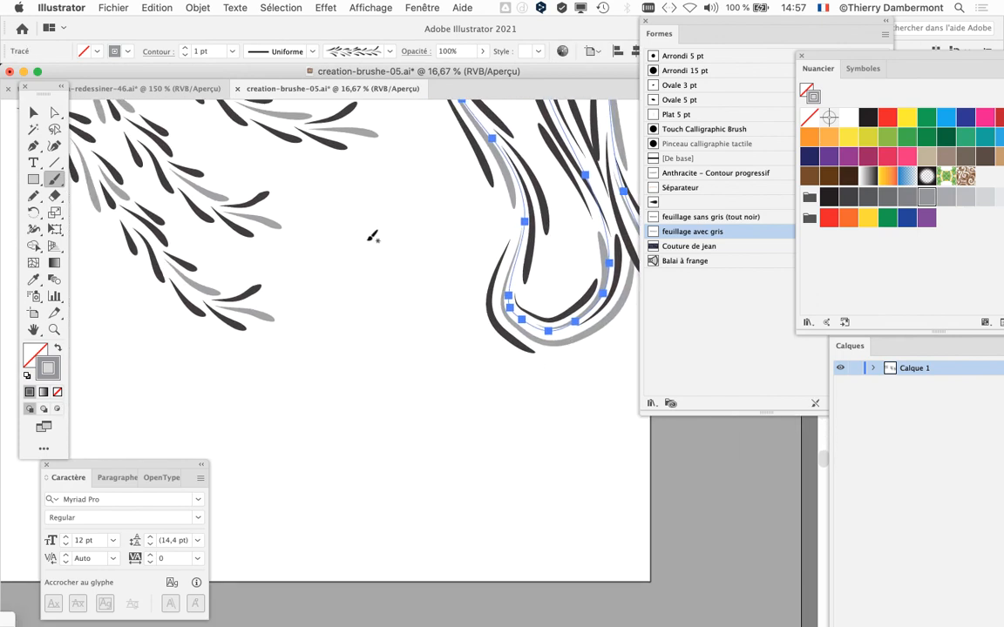
pyautogui.moveTo(380, 261); pyautogui.dragTo(410, 298)
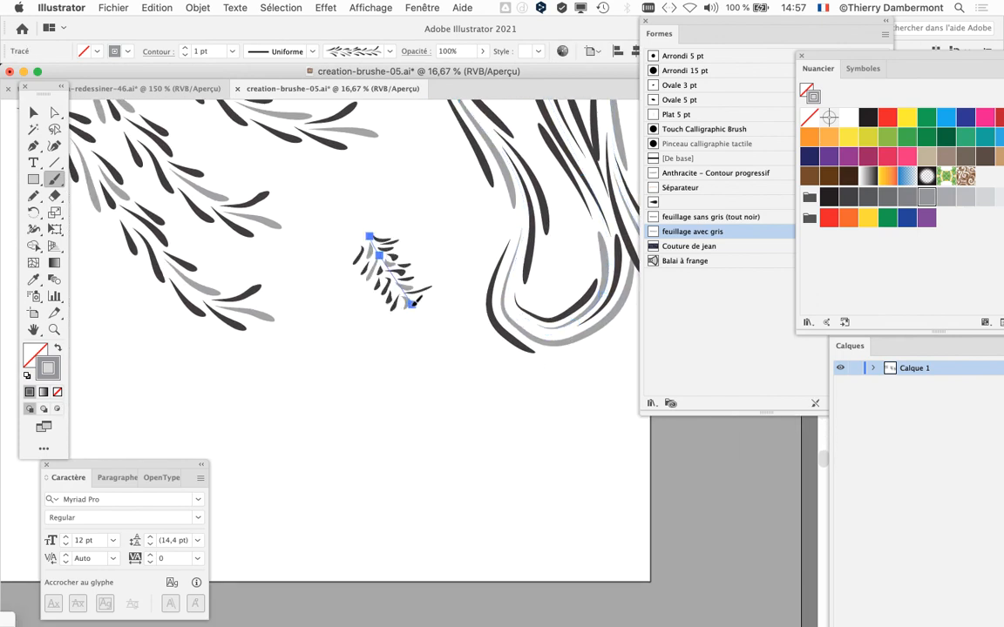
pyautogui.moveTo(410, 353)
pyautogui.mouseDown()
pyautogui.moveTo(465, 388)
pyautogui.moveTo(486, 367)
pyautogui.mouseUp()
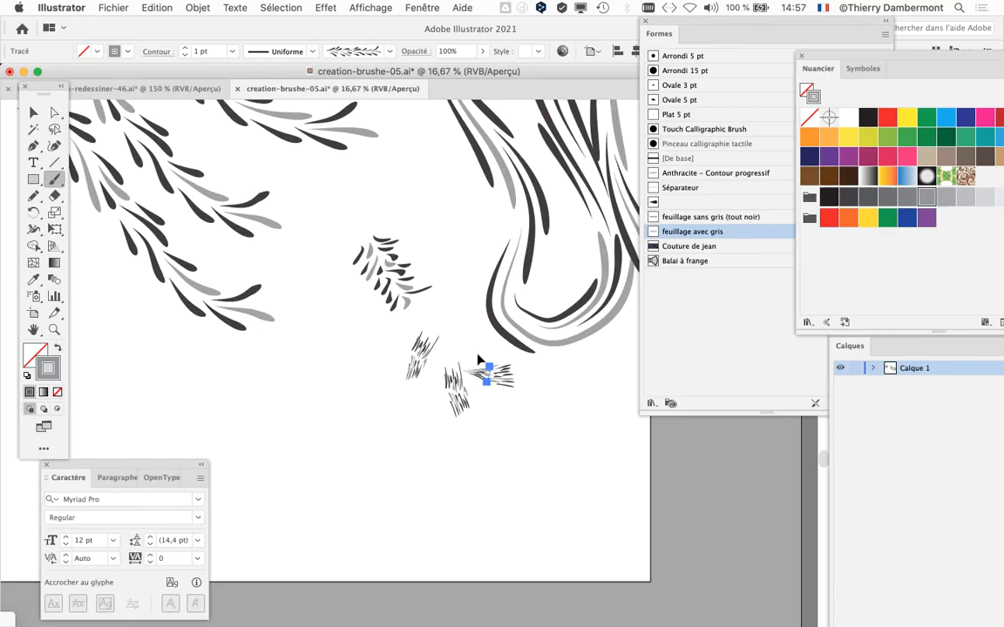
# Delete the long winding stroke and the four short test strokes, keeping only the four foliage branches on the artboard.
pyautogui.press('super+minus')
pyautogui.press('super+minus')
pyautogui.moveTo(489, 342); pyautogui.dragTo(233, 348)
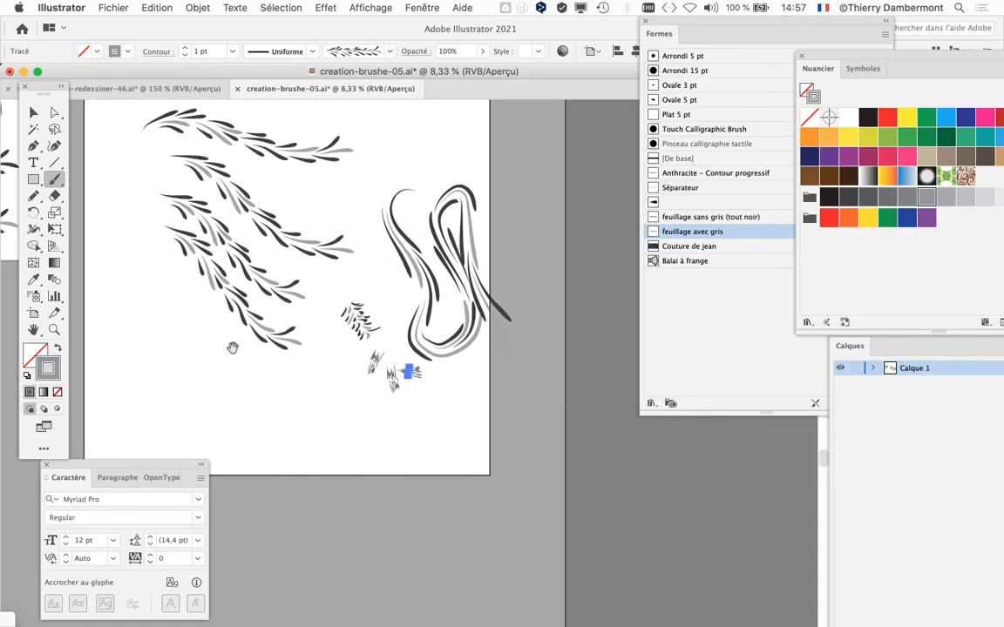
pyautogui.click(30, 112)
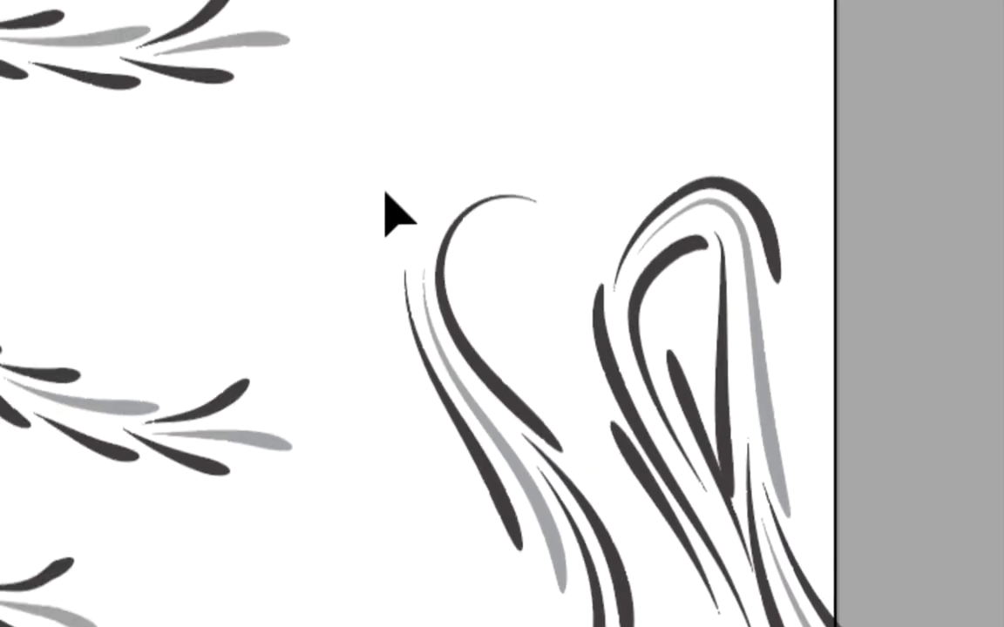
pyautogui.moveTo(373, 177); pyautogui.dragTo(406, 228)
pyautogui.moveTo(452, 278); pyautogui.dragTo(453, 280)
pyautogui.press('Delete')
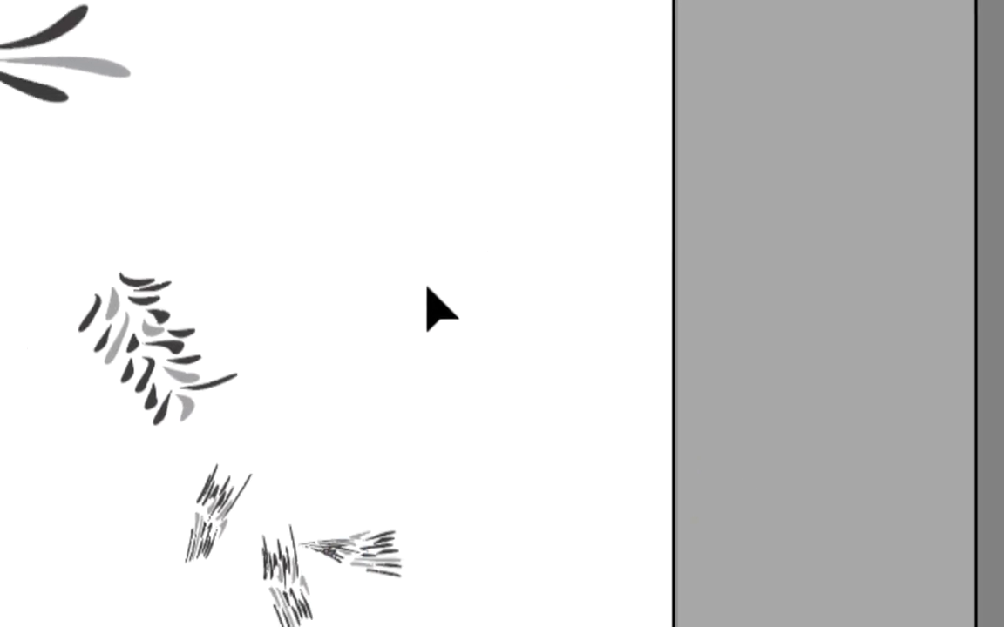
pyautogui.moveTo(352, 293); pyautogui.dragTo(411, 345)
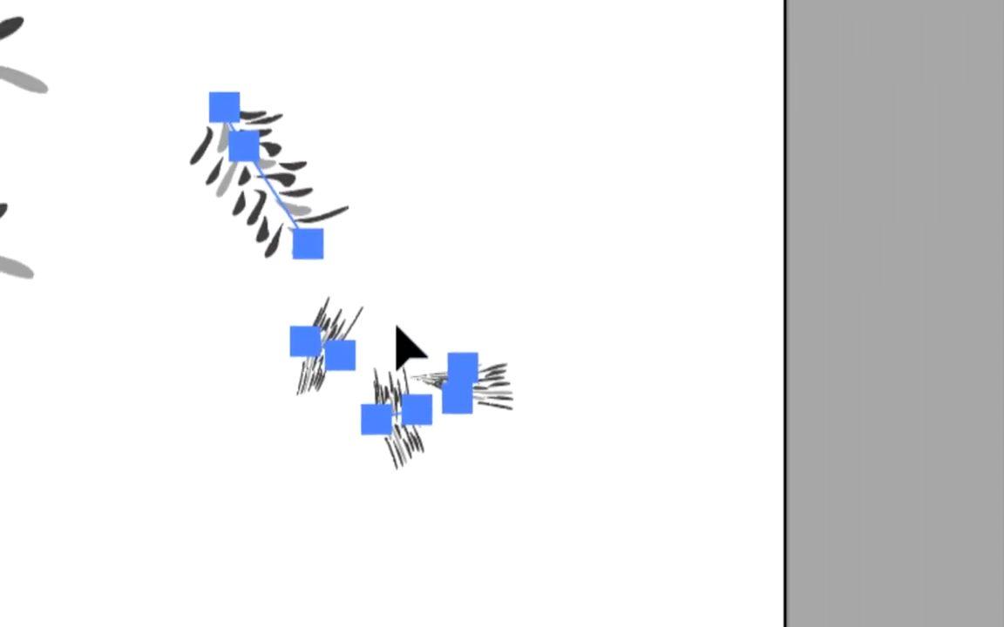
pyautogui.press('Delete')
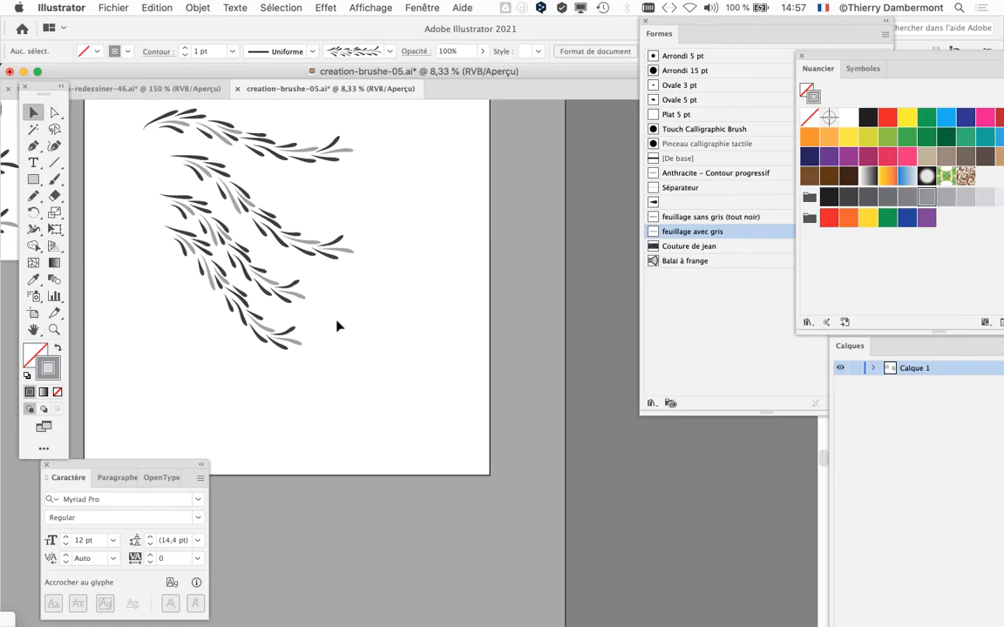